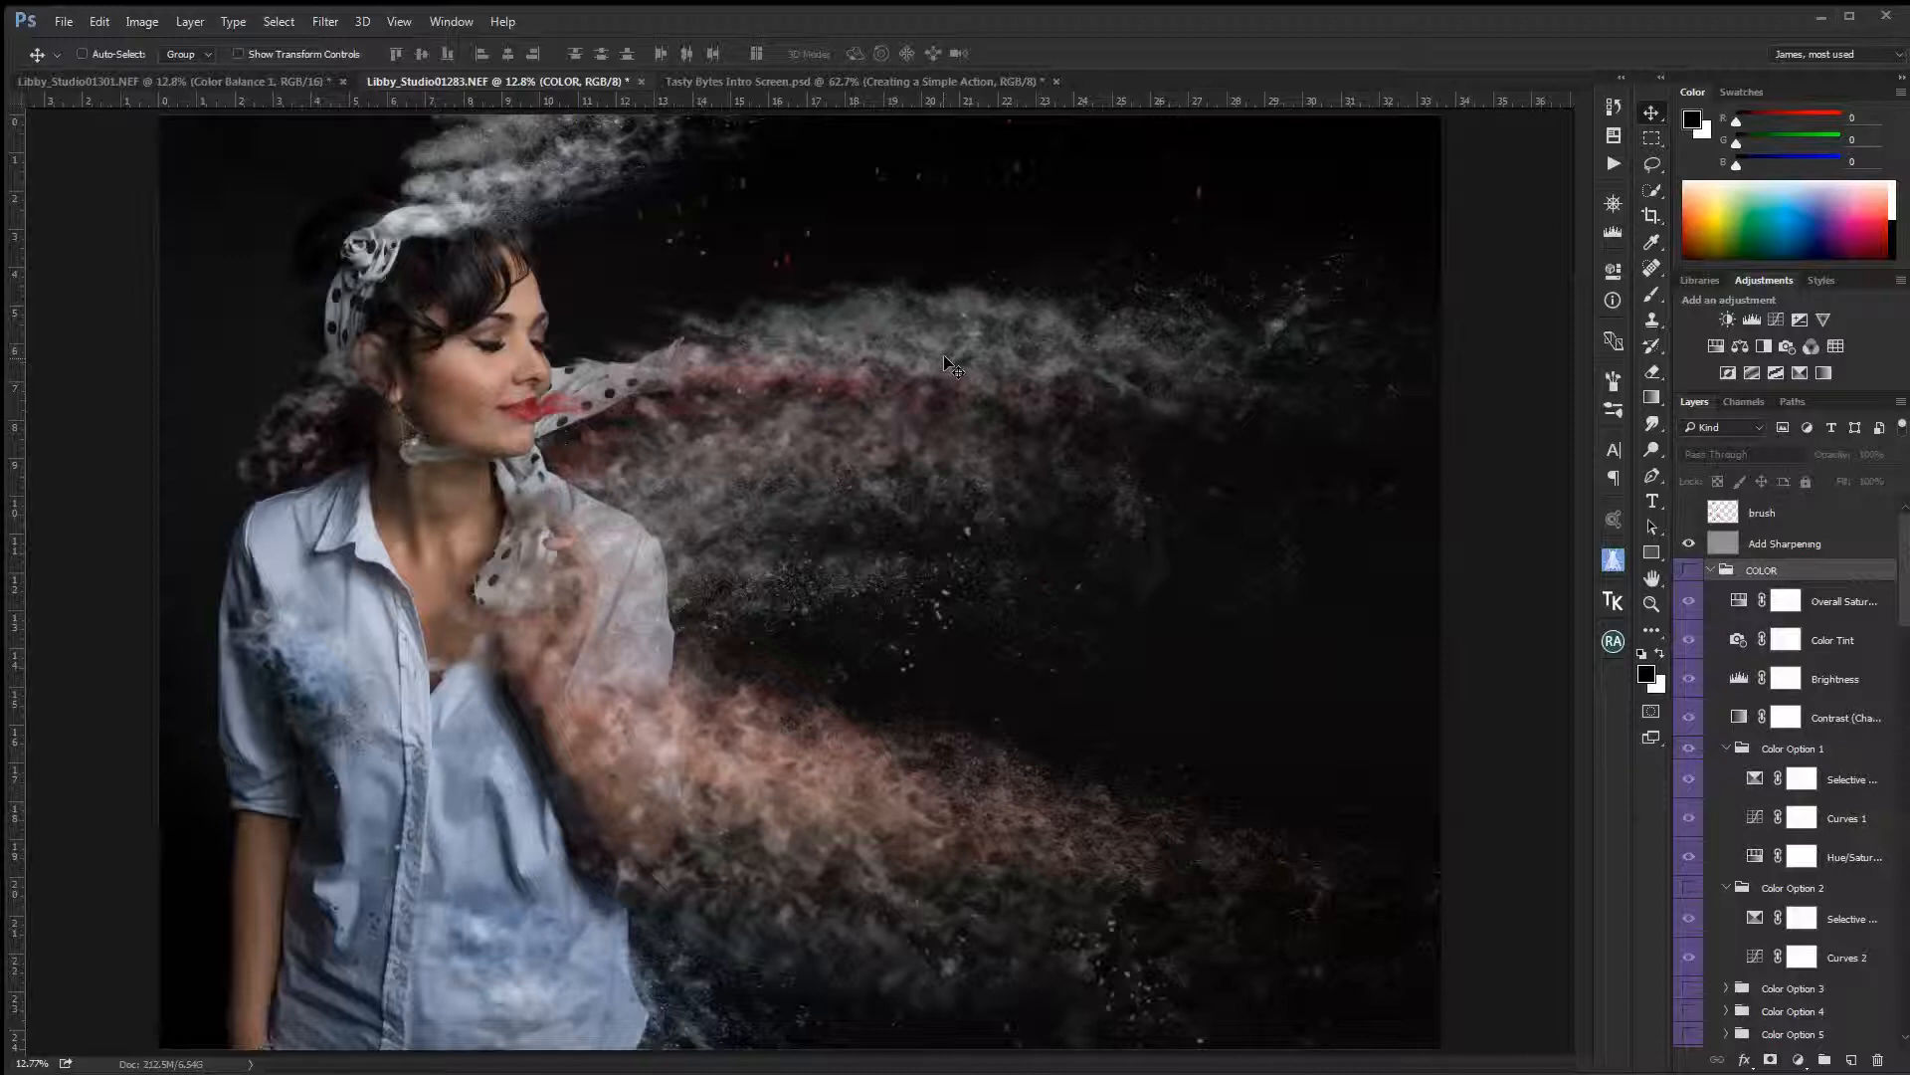
Switch to the Libby_Studio01301.NEF document, undock the collapsed Actions panel and expand it to show the action sets
click(262, 78)
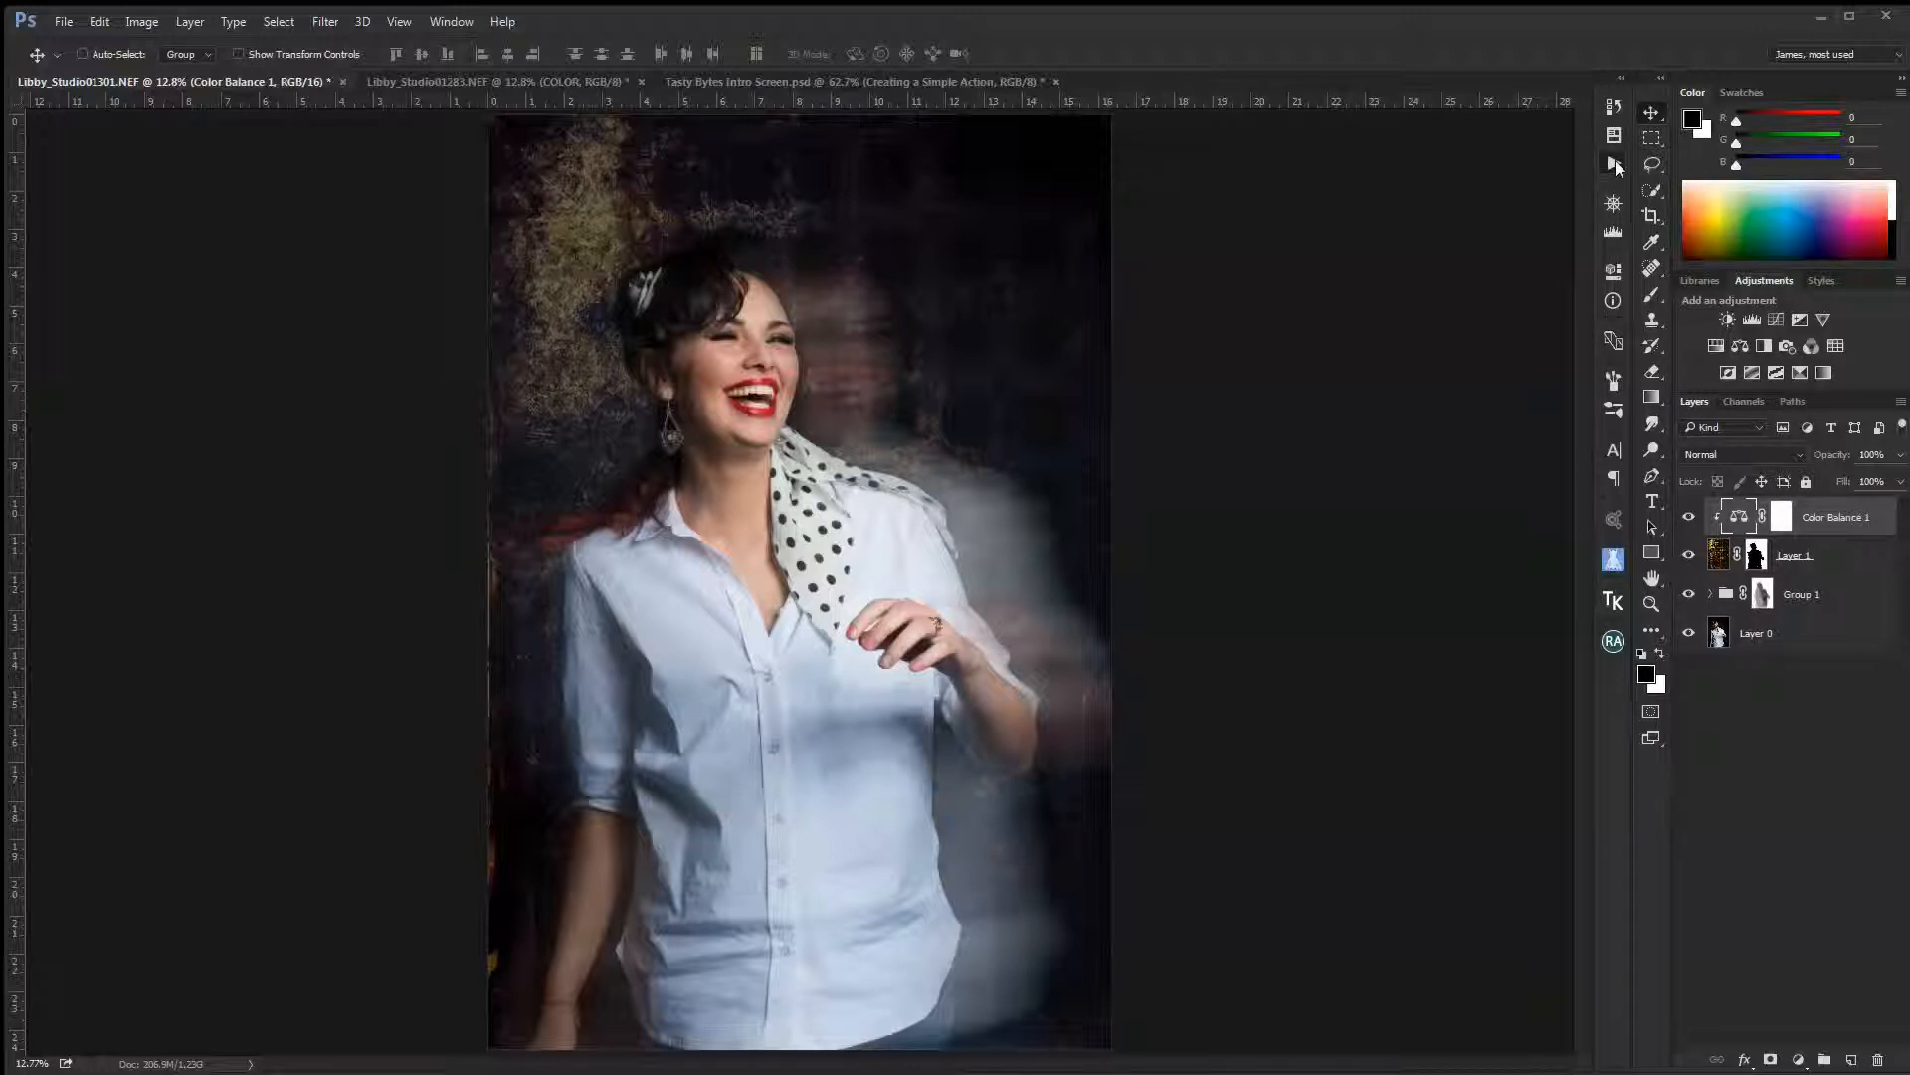
drag(1564, 169, 1448, 179)
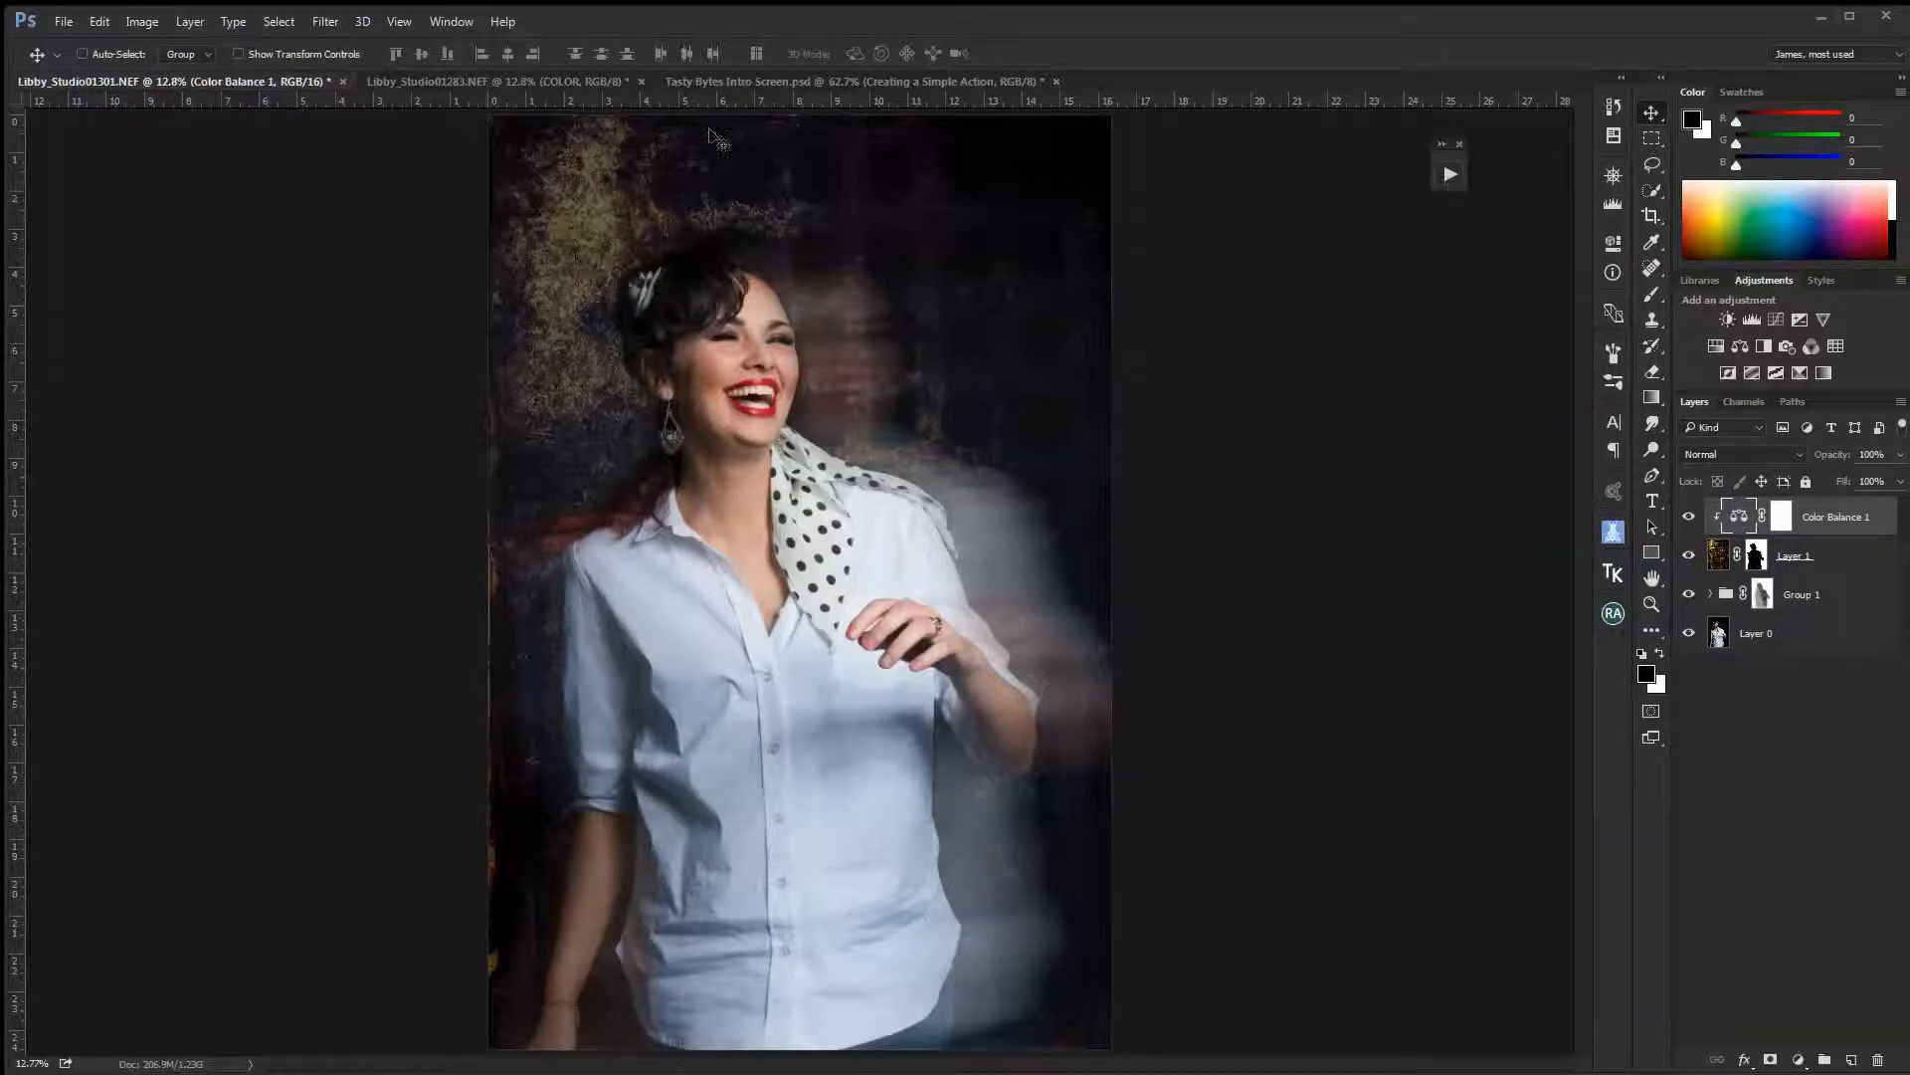
click(451, 22)
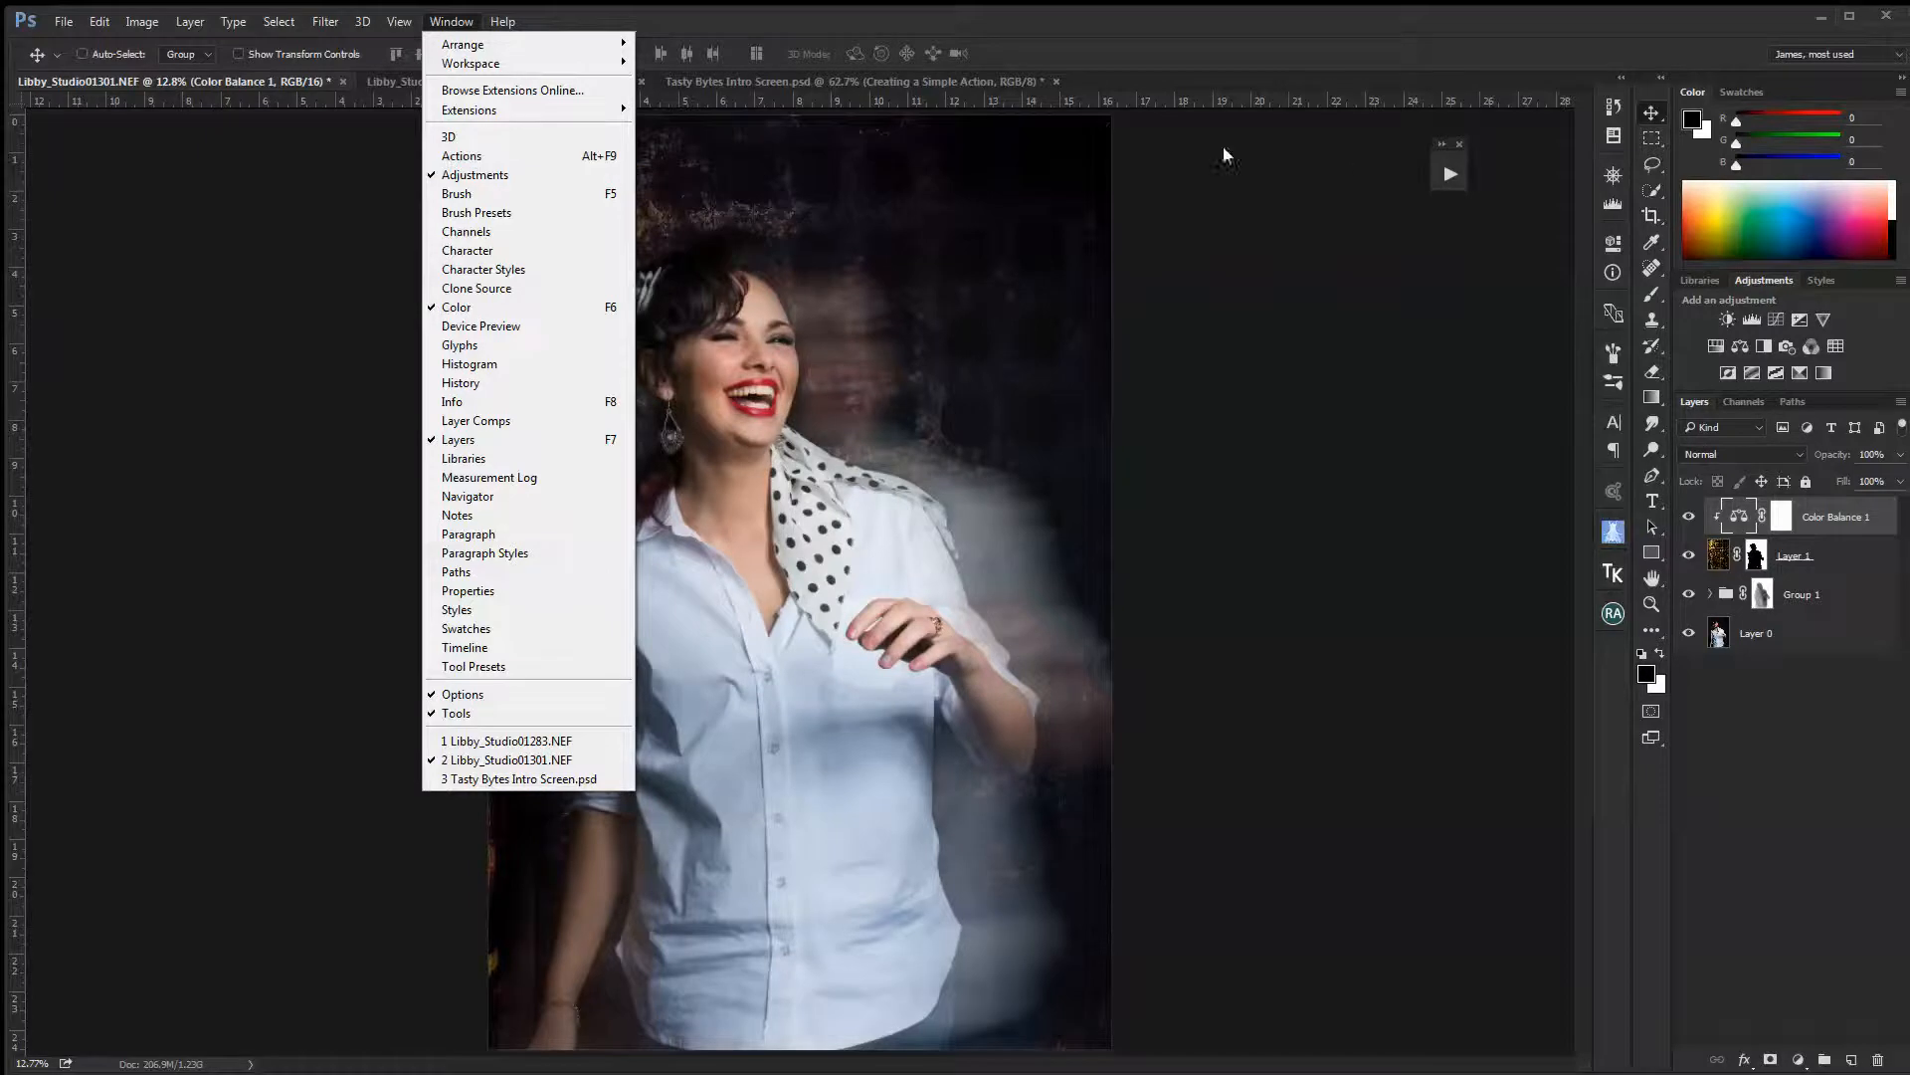
click(1368, 174)
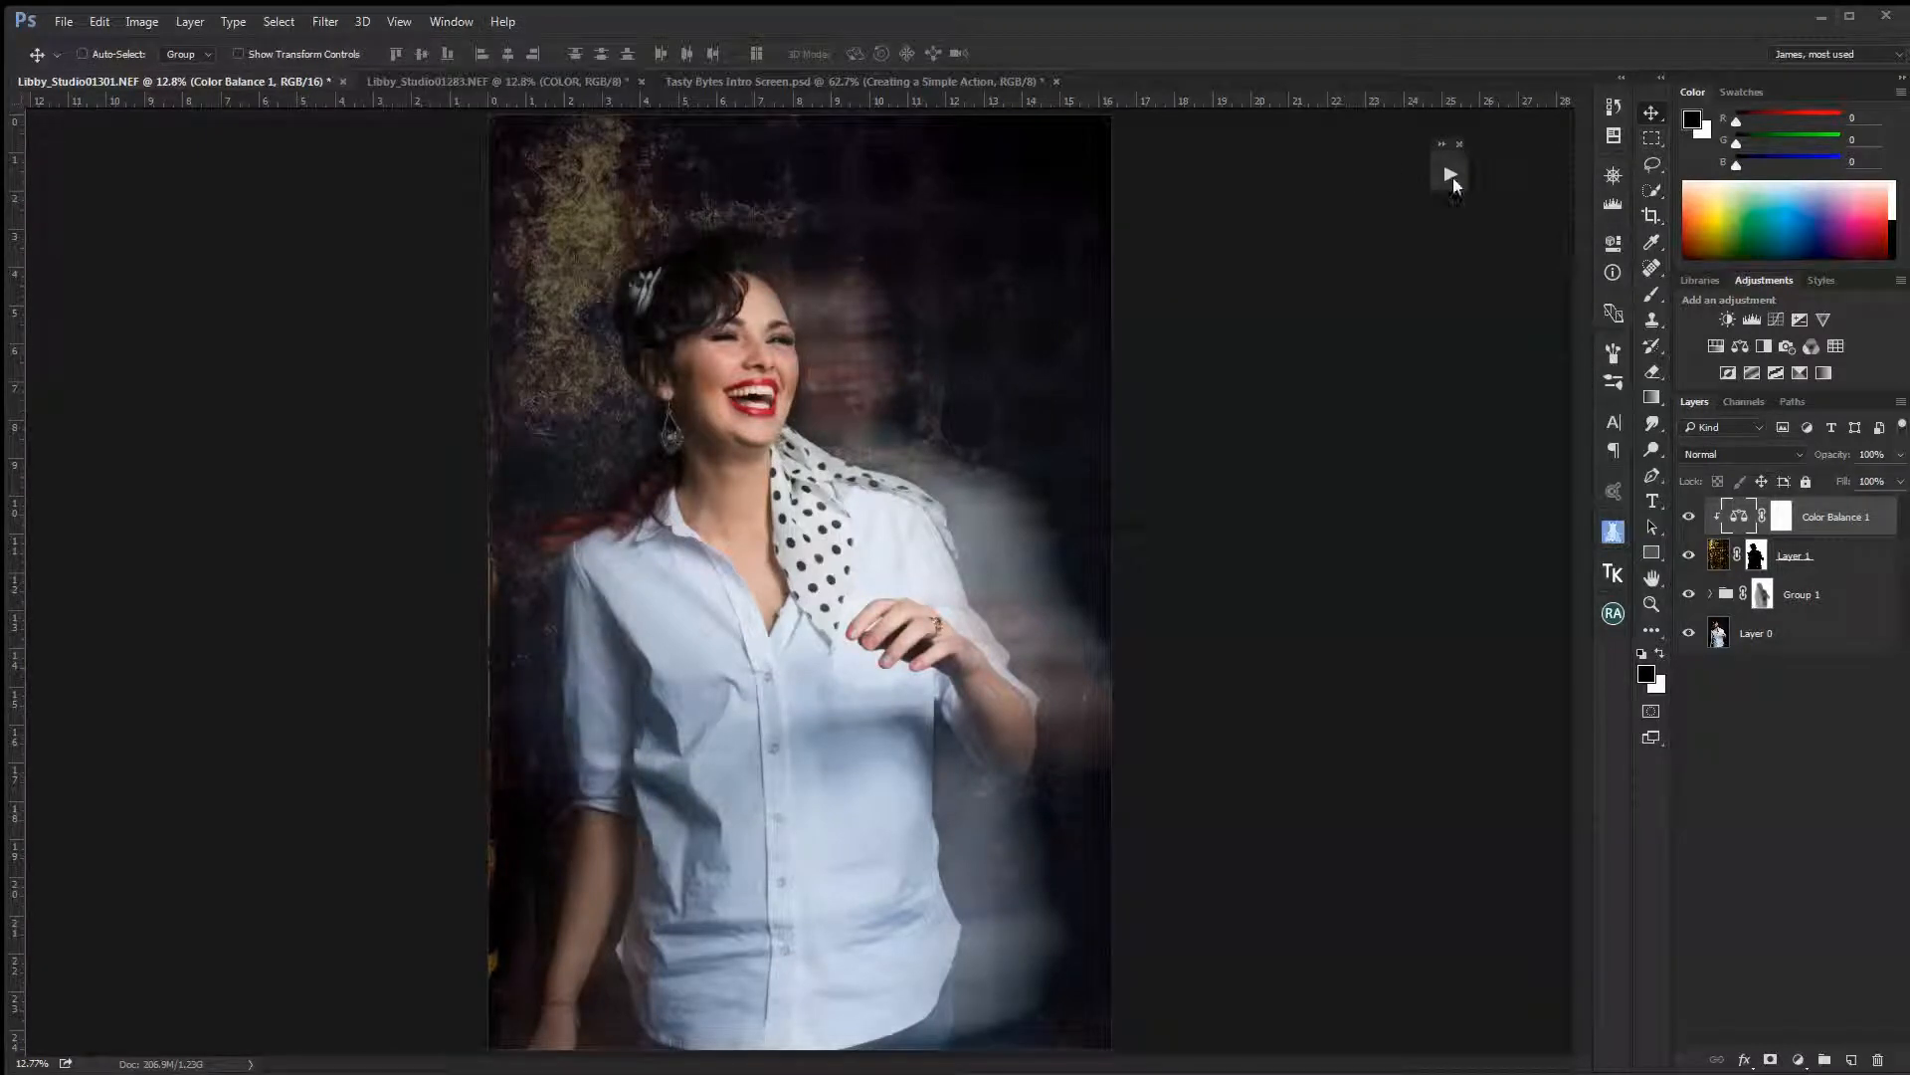
click(1450, 175)
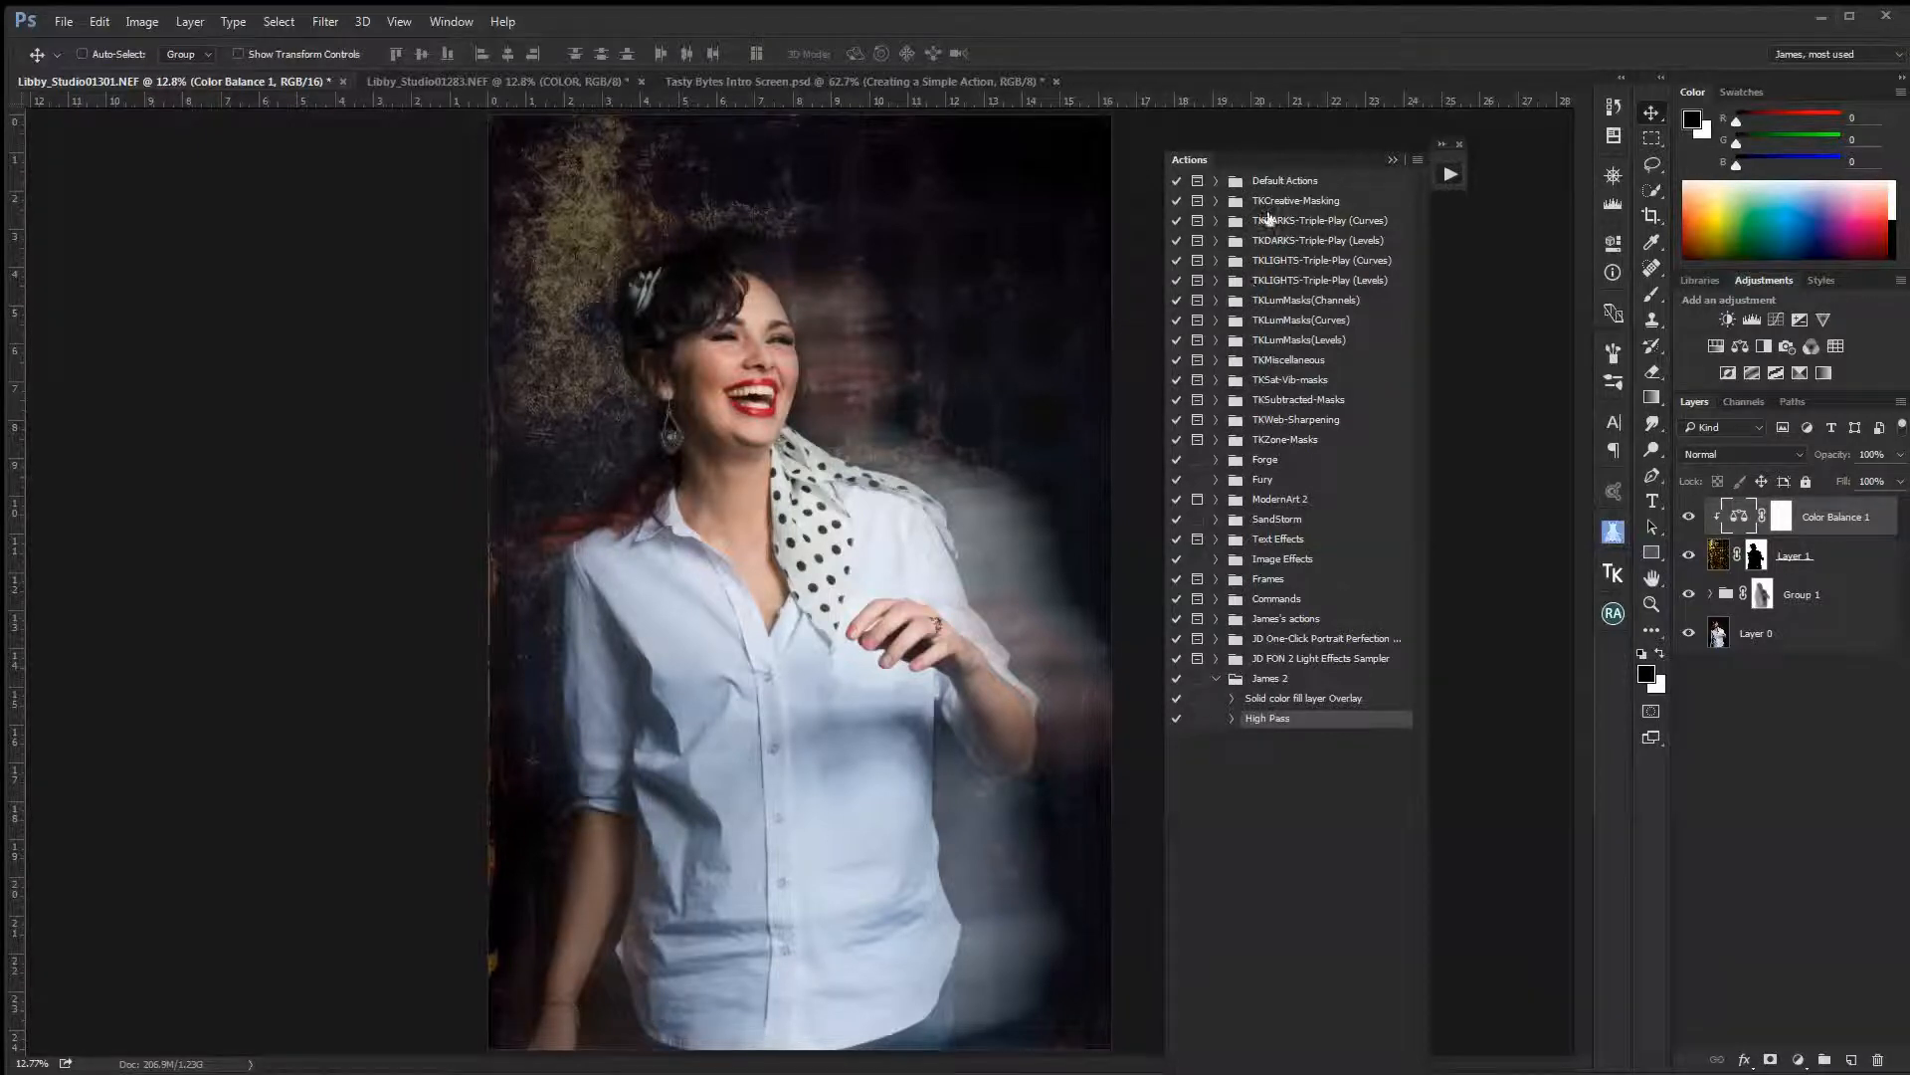
Inspect the contents of the Default Actions set and preview the action list in Button Mode
click(1216, 181)
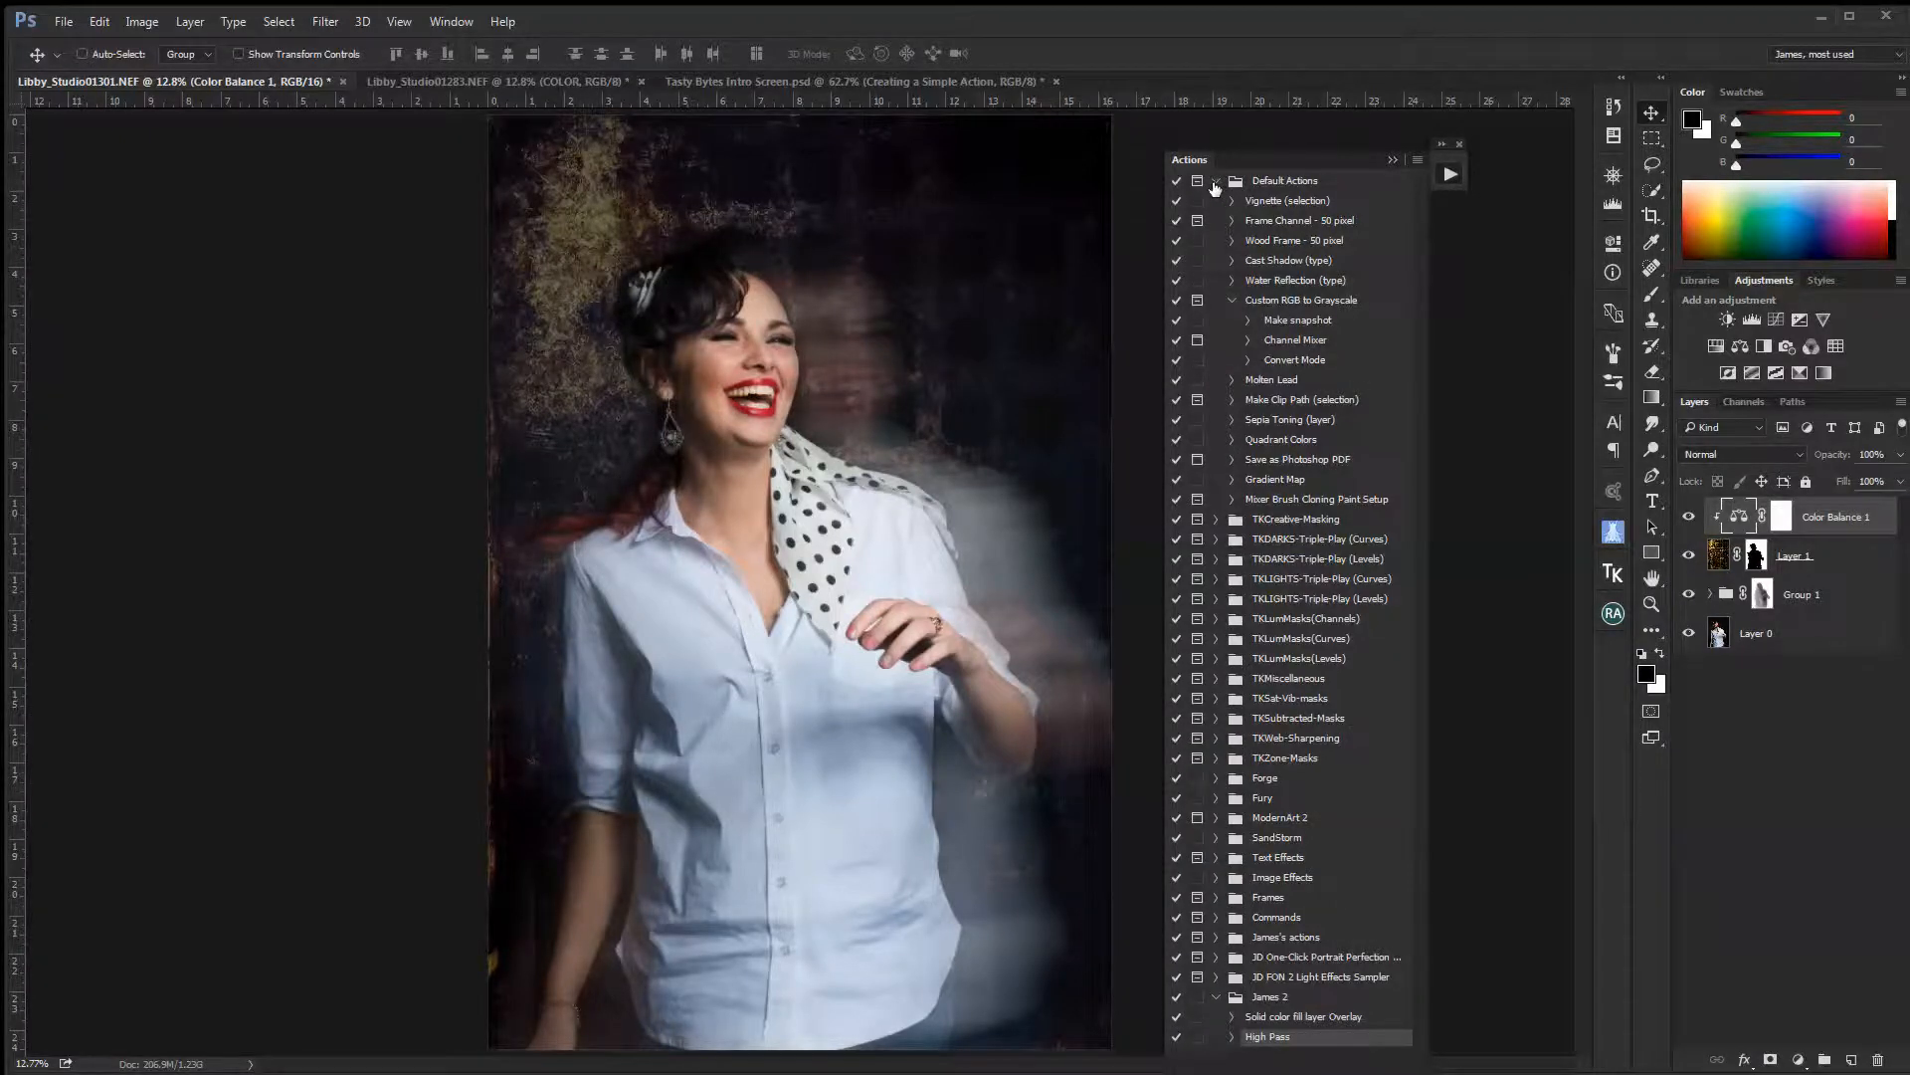
click(1216, 182)
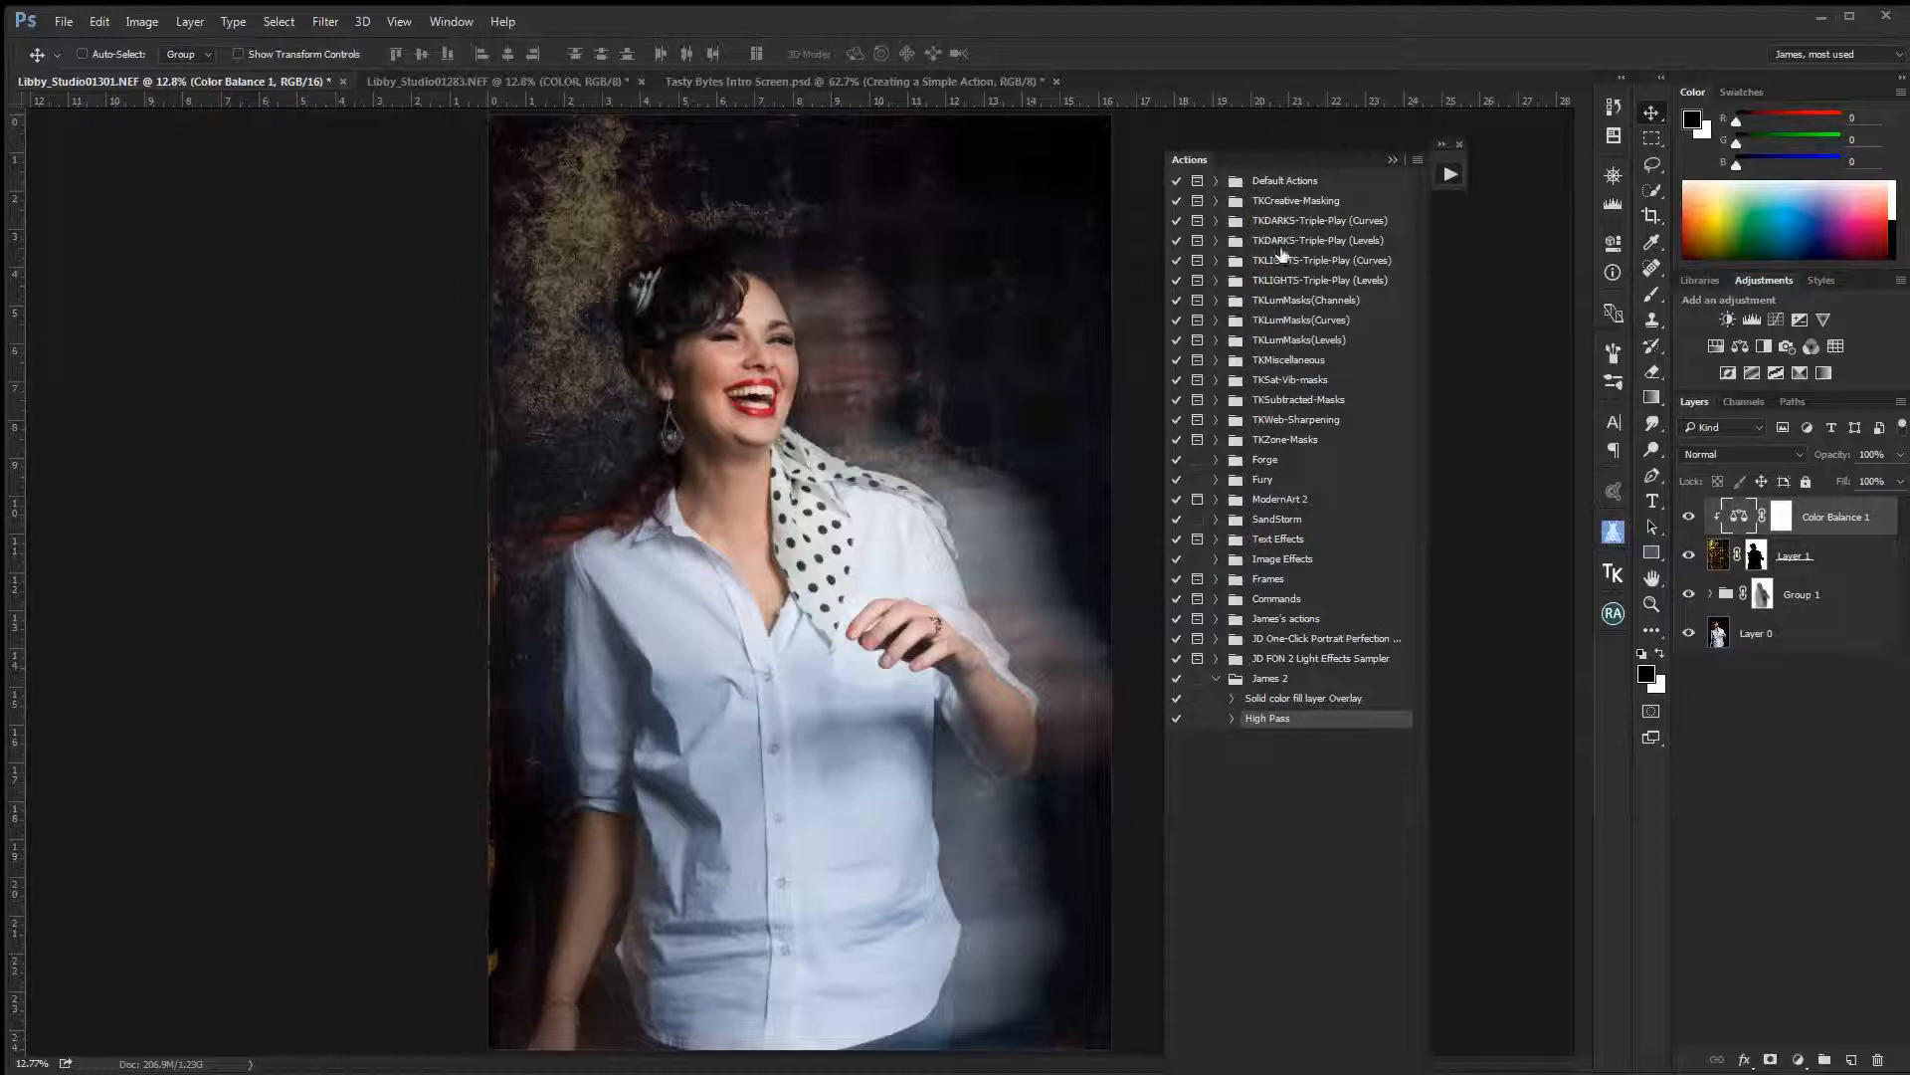
click(1417, 160)
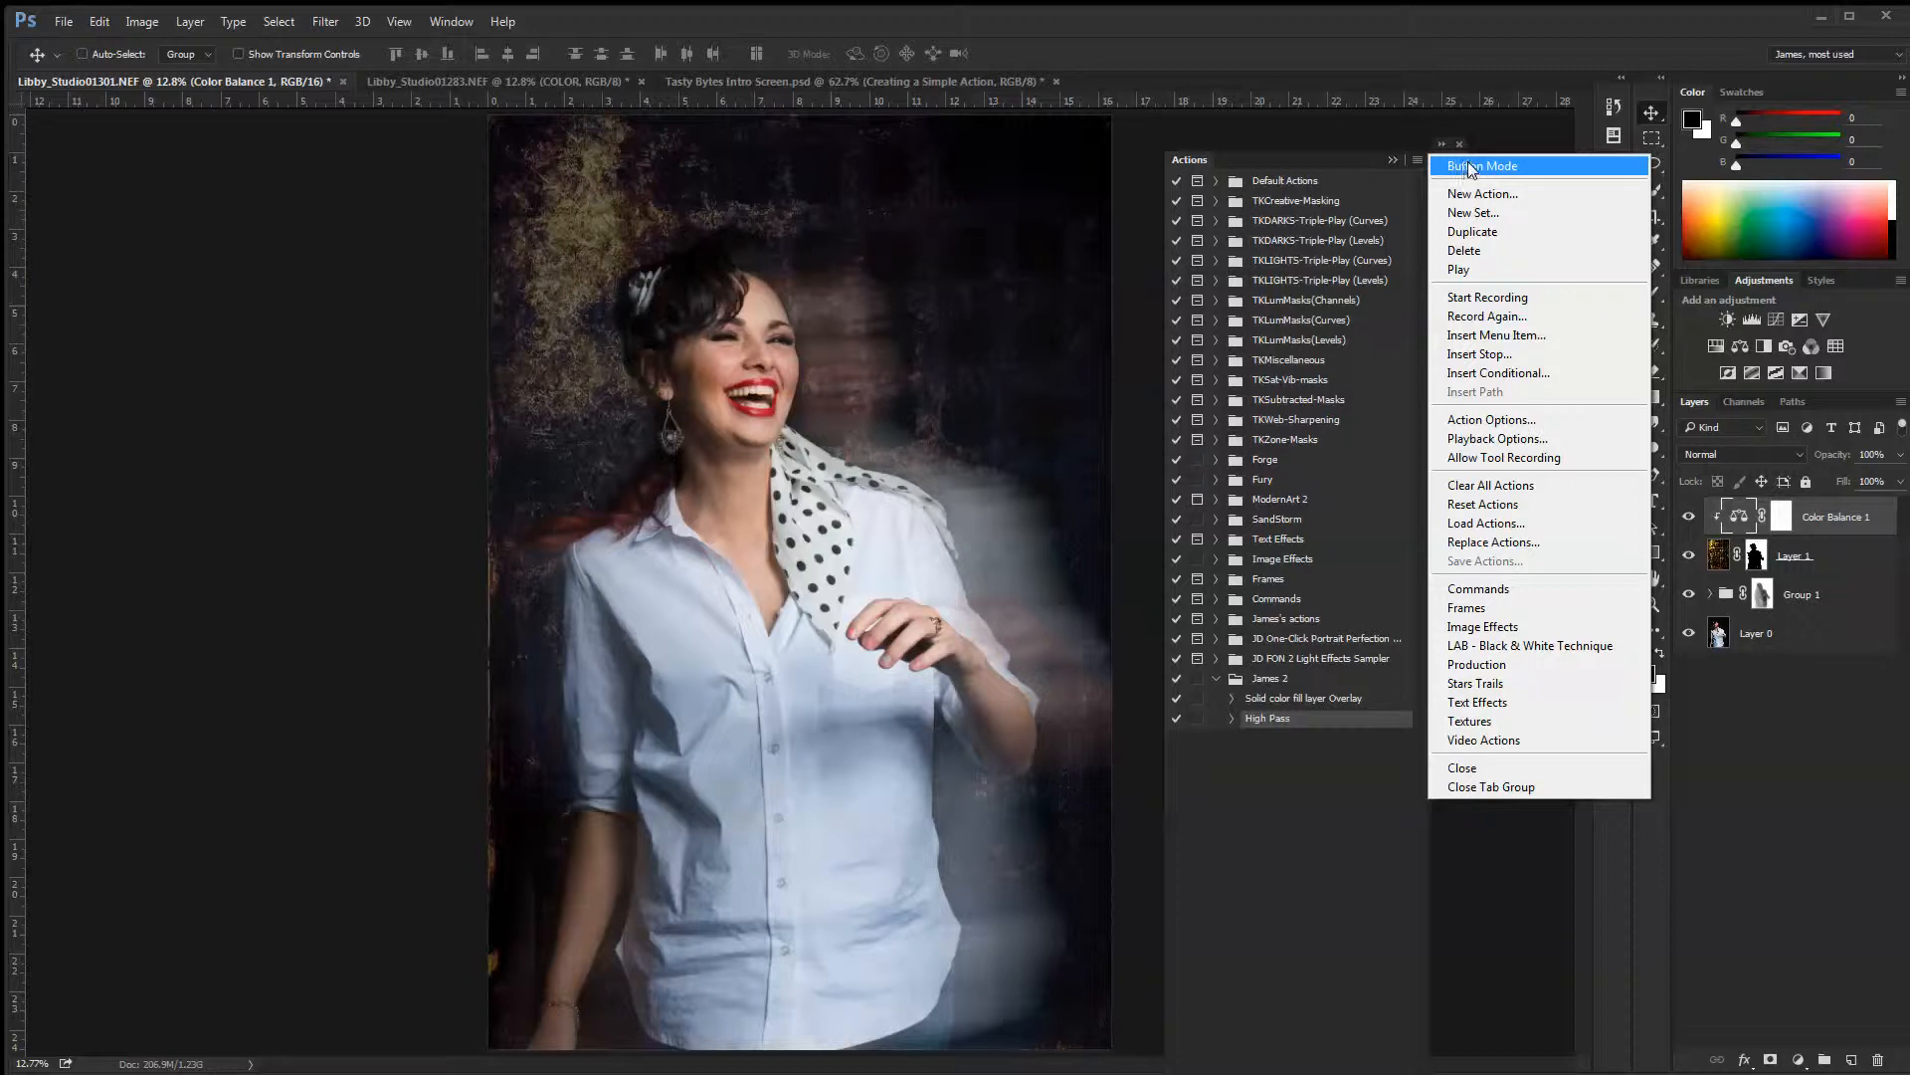
click(1455, 167)
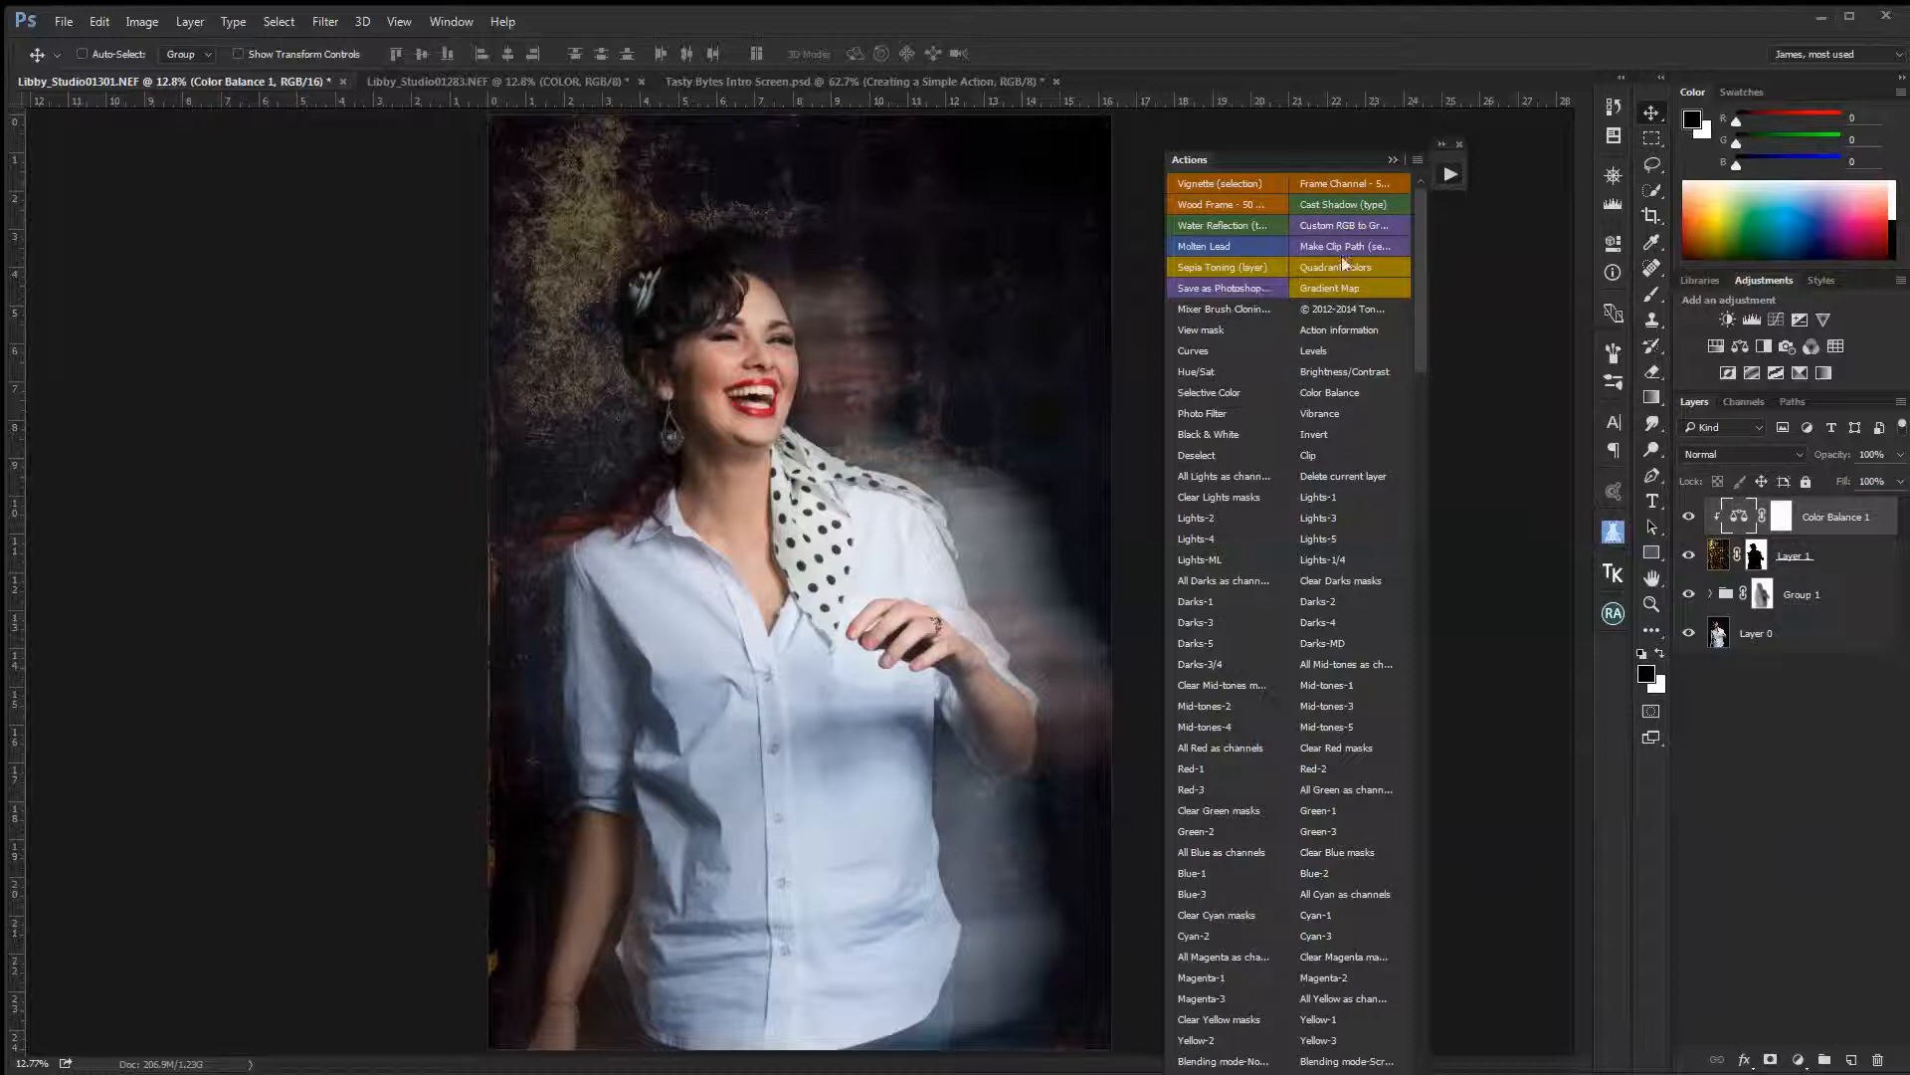
click(1418, 159)
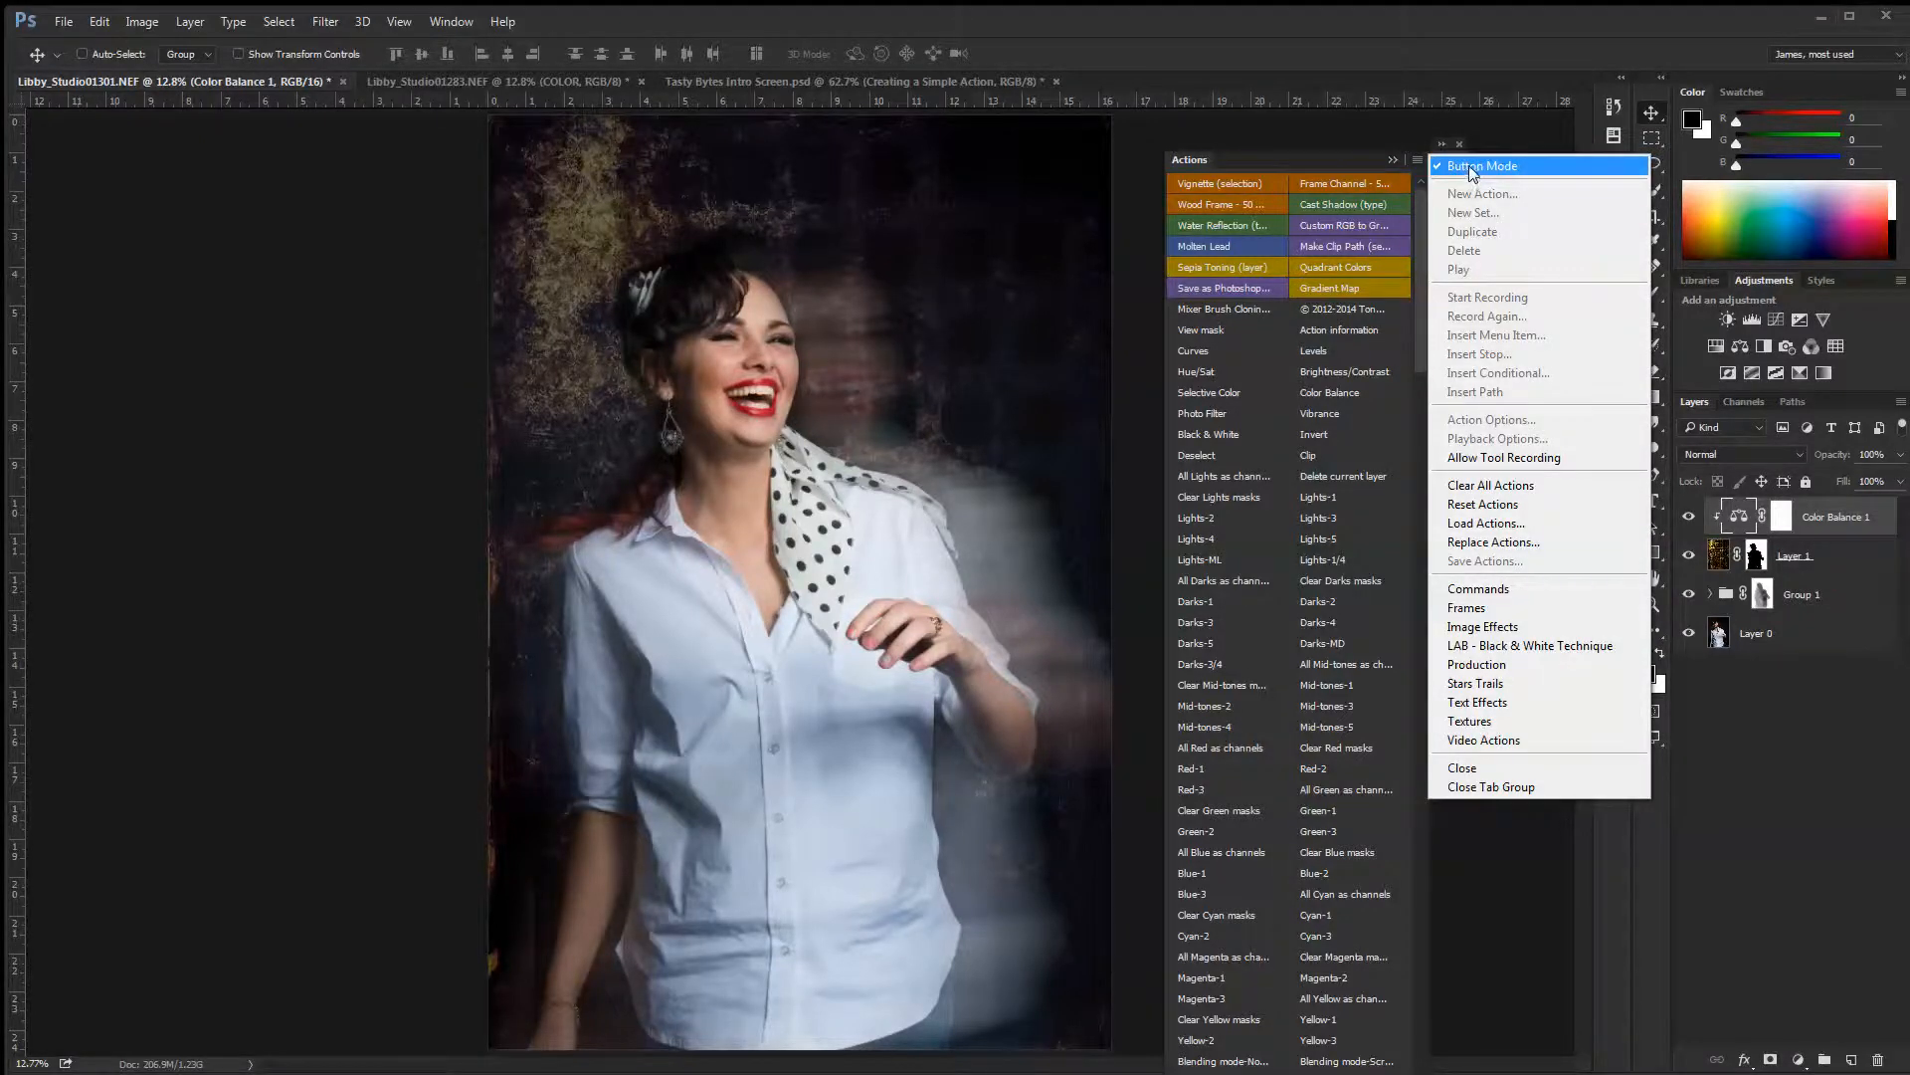
click(1465, 167)
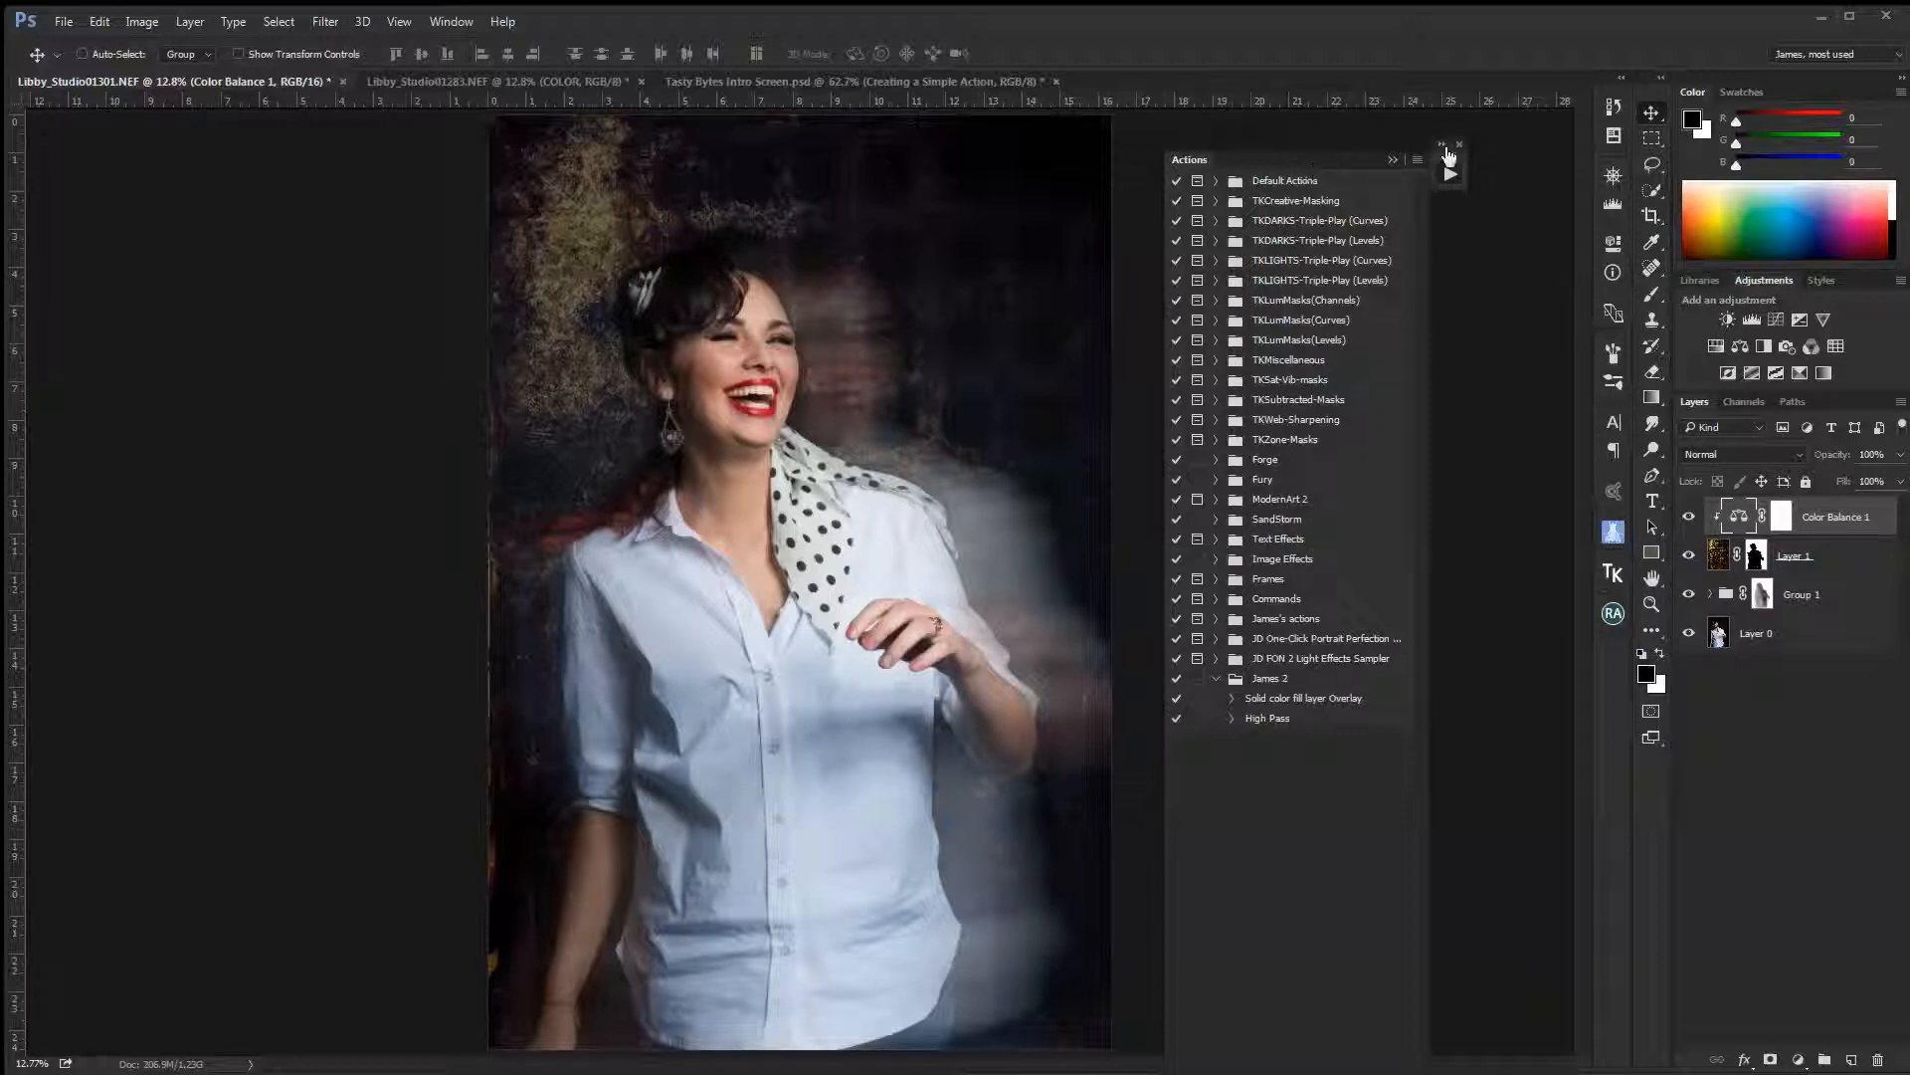
Move the expanded action list free and create a new action set named with the author's first name and the number 3
drag(1351, 155, 1423, 30)
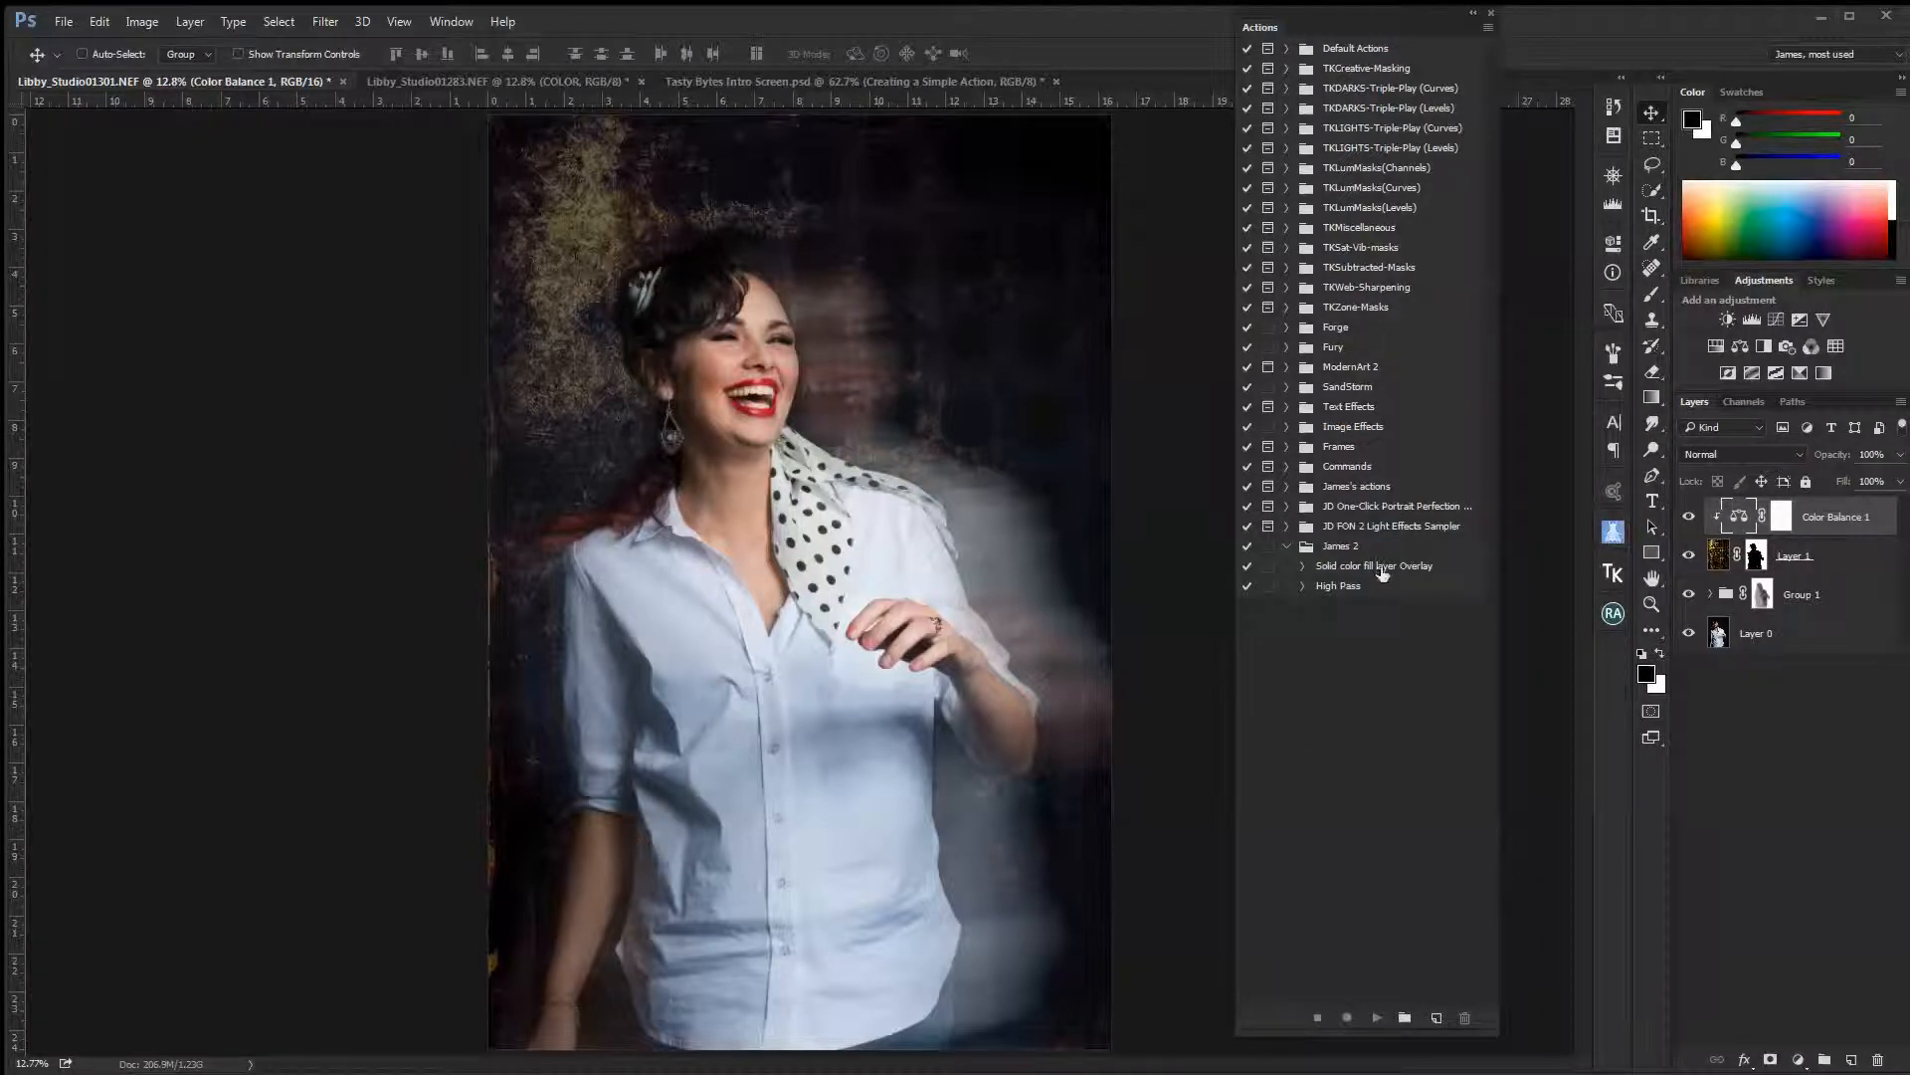
click(1405, 1018)
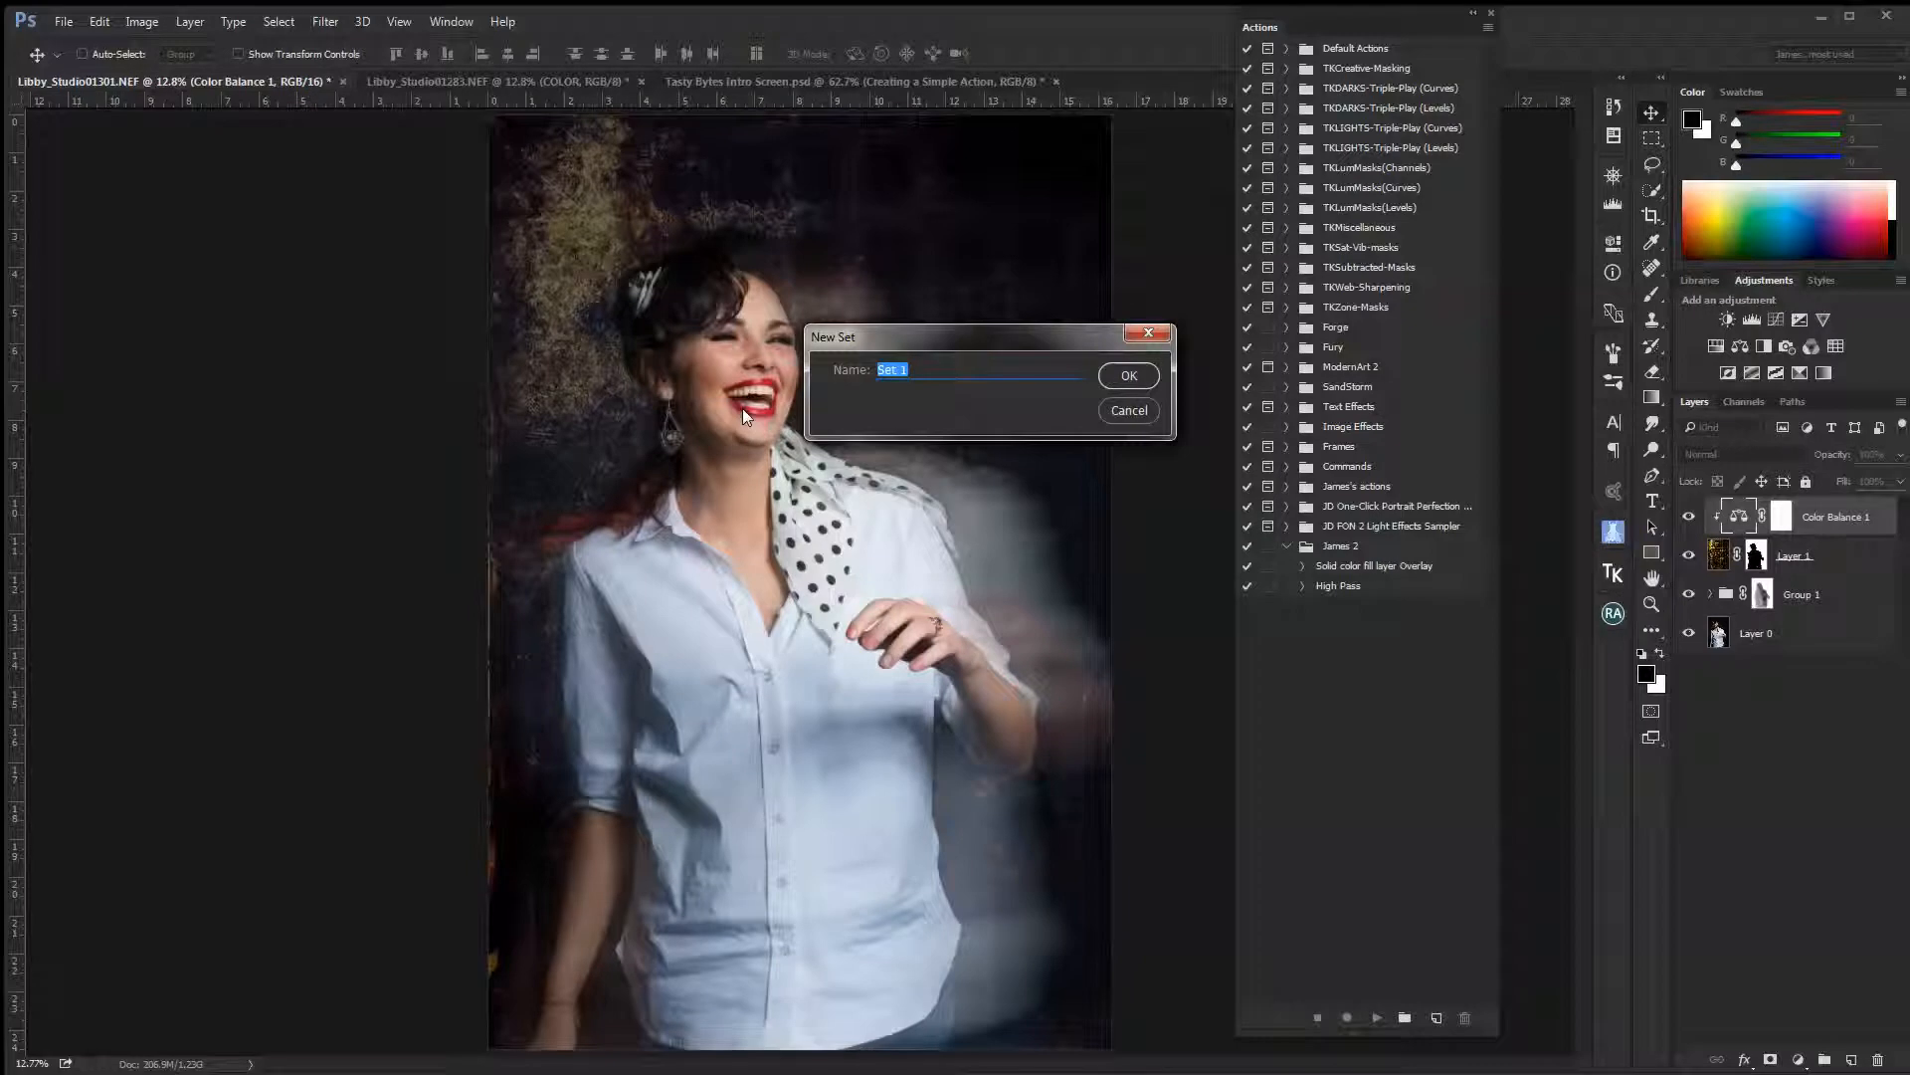
text(James 3)
key(Return)
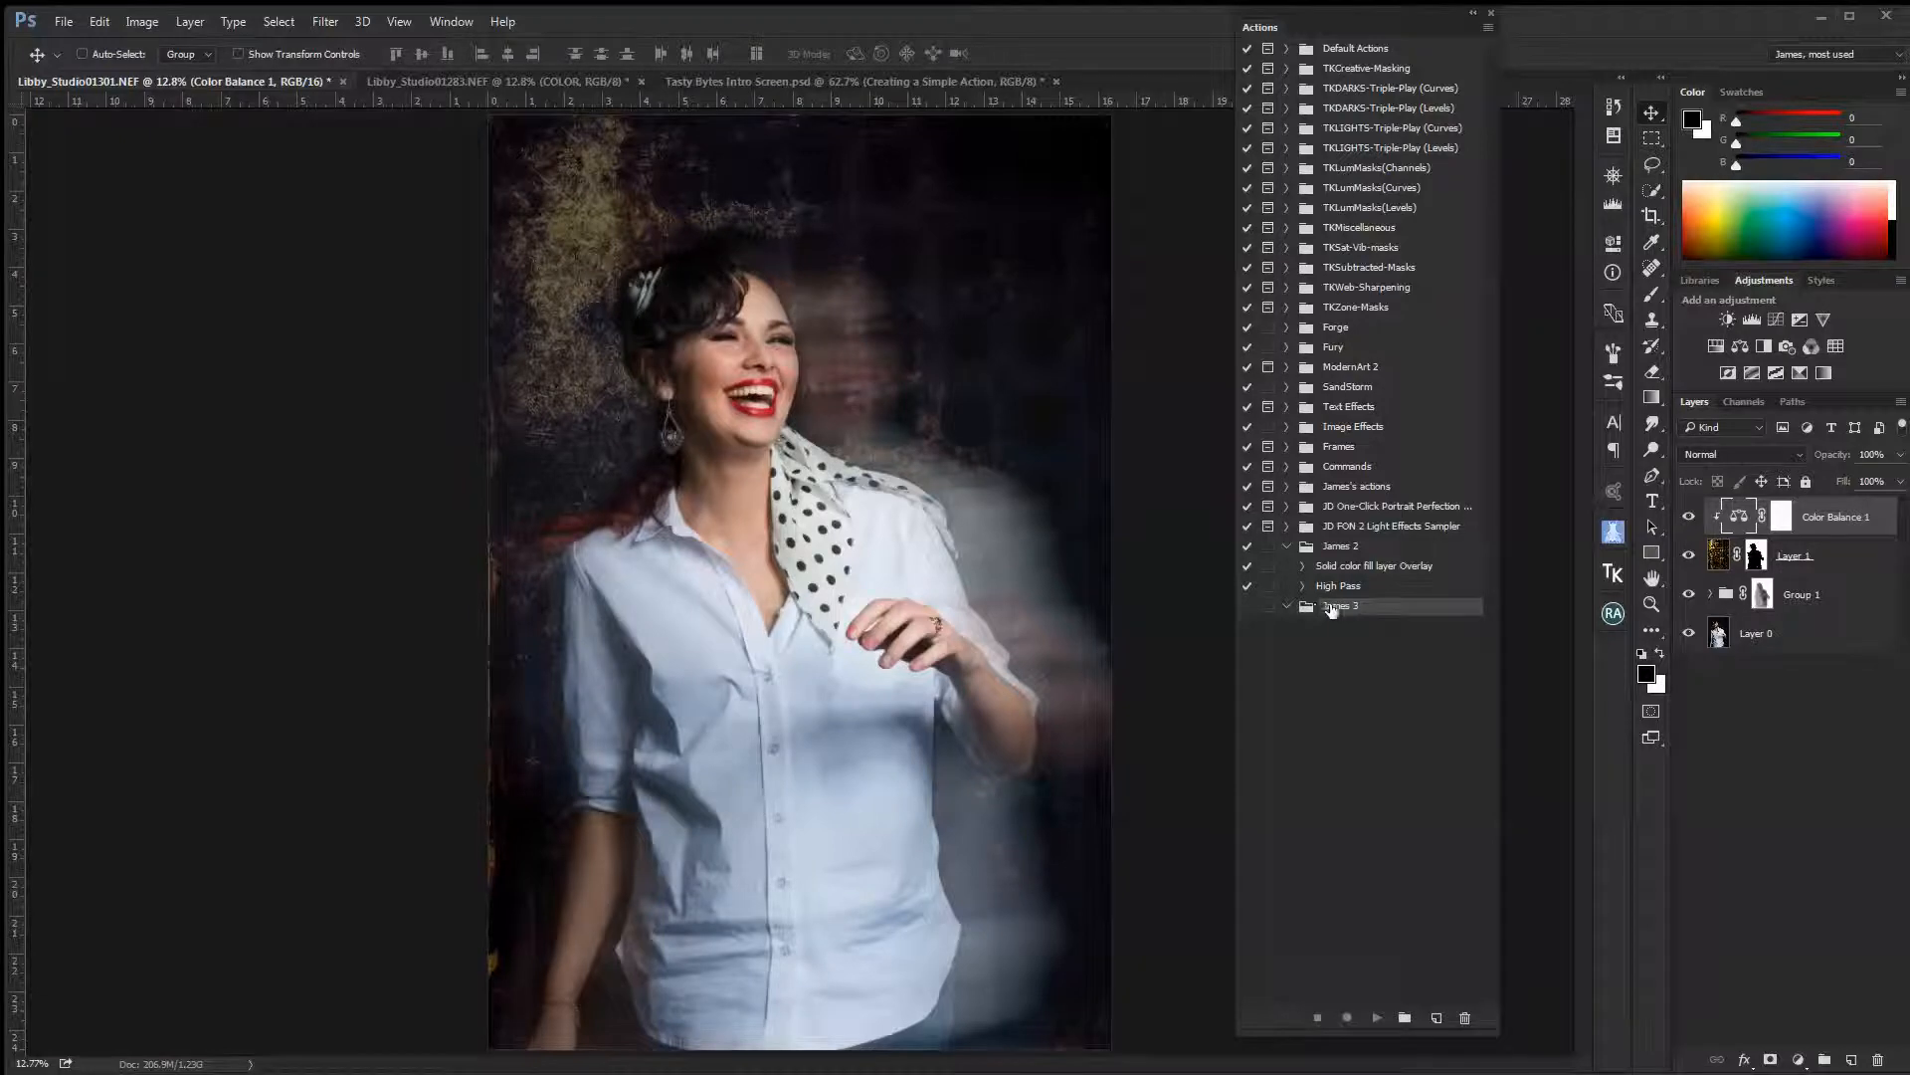
Start recording a new action named "Solid color fill_ overlay" in the newly created set
click(1309, 426)
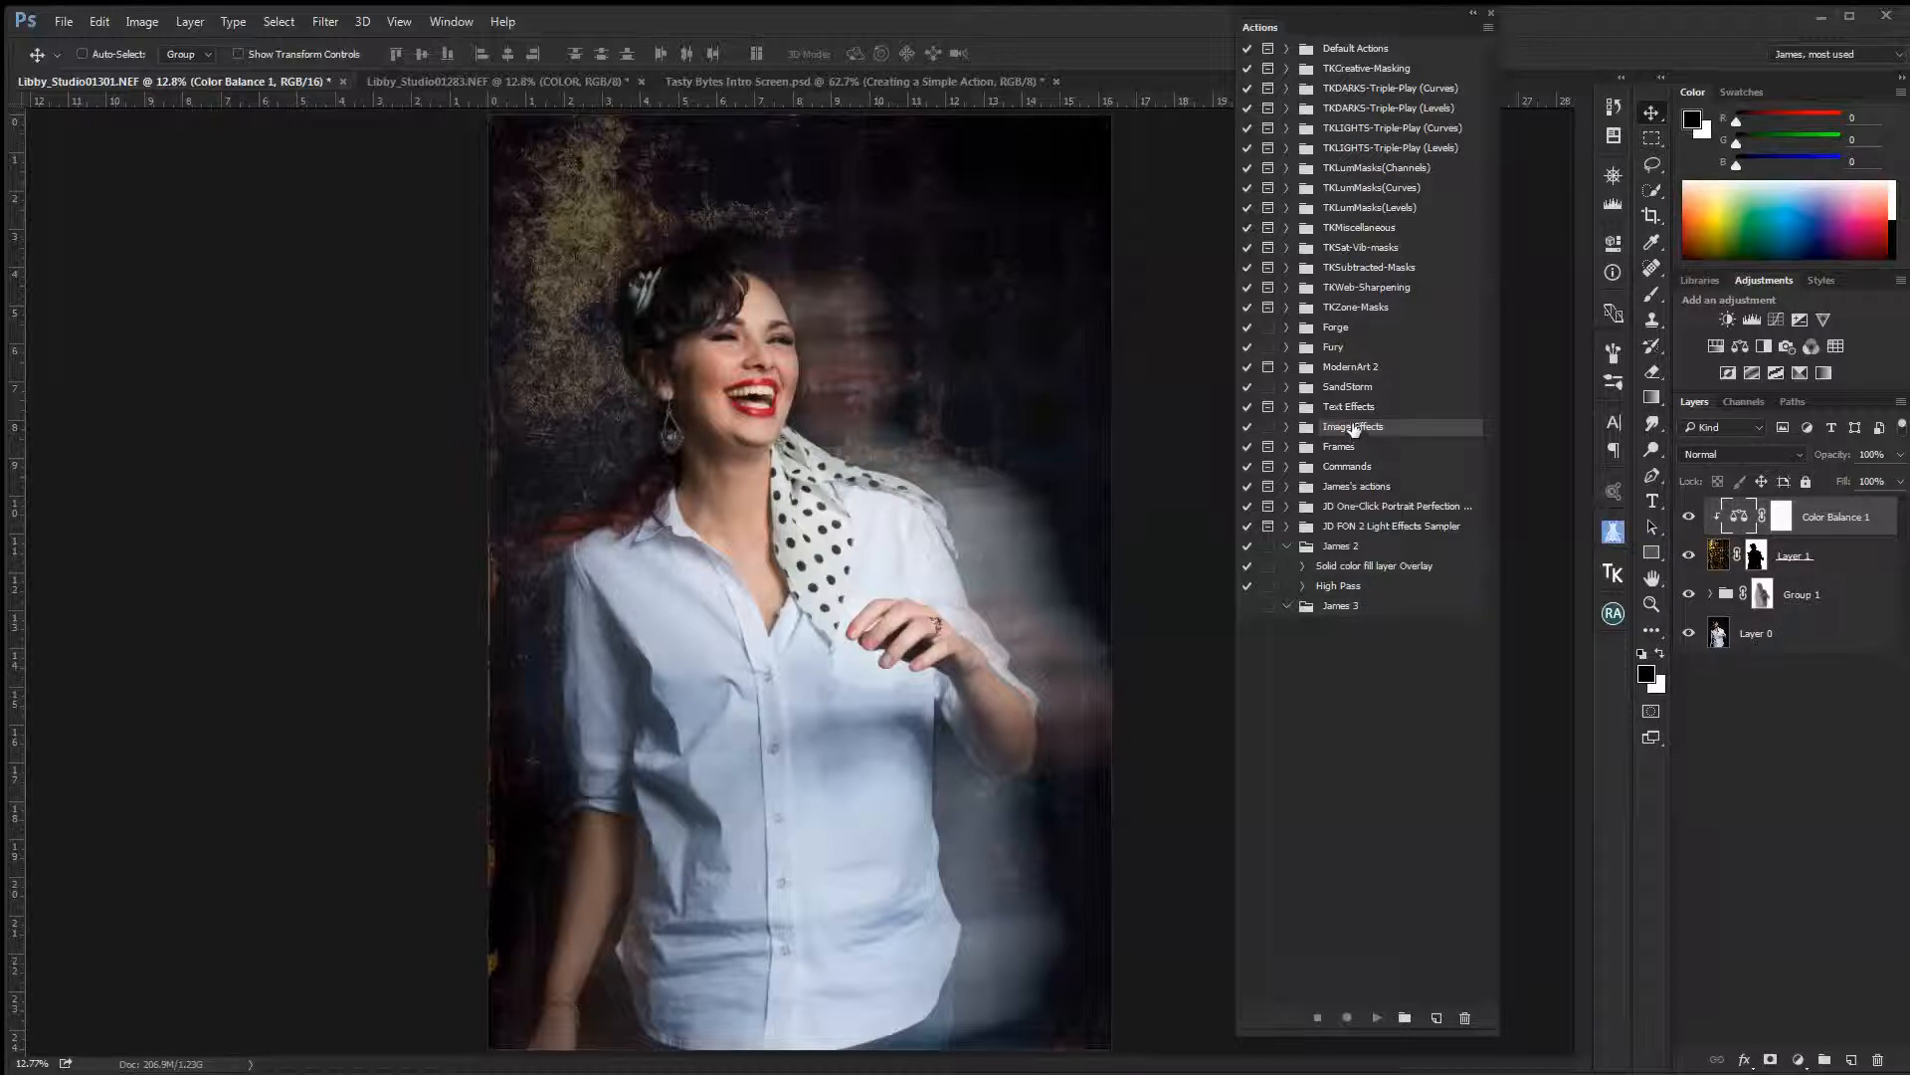
click(1331, 608)
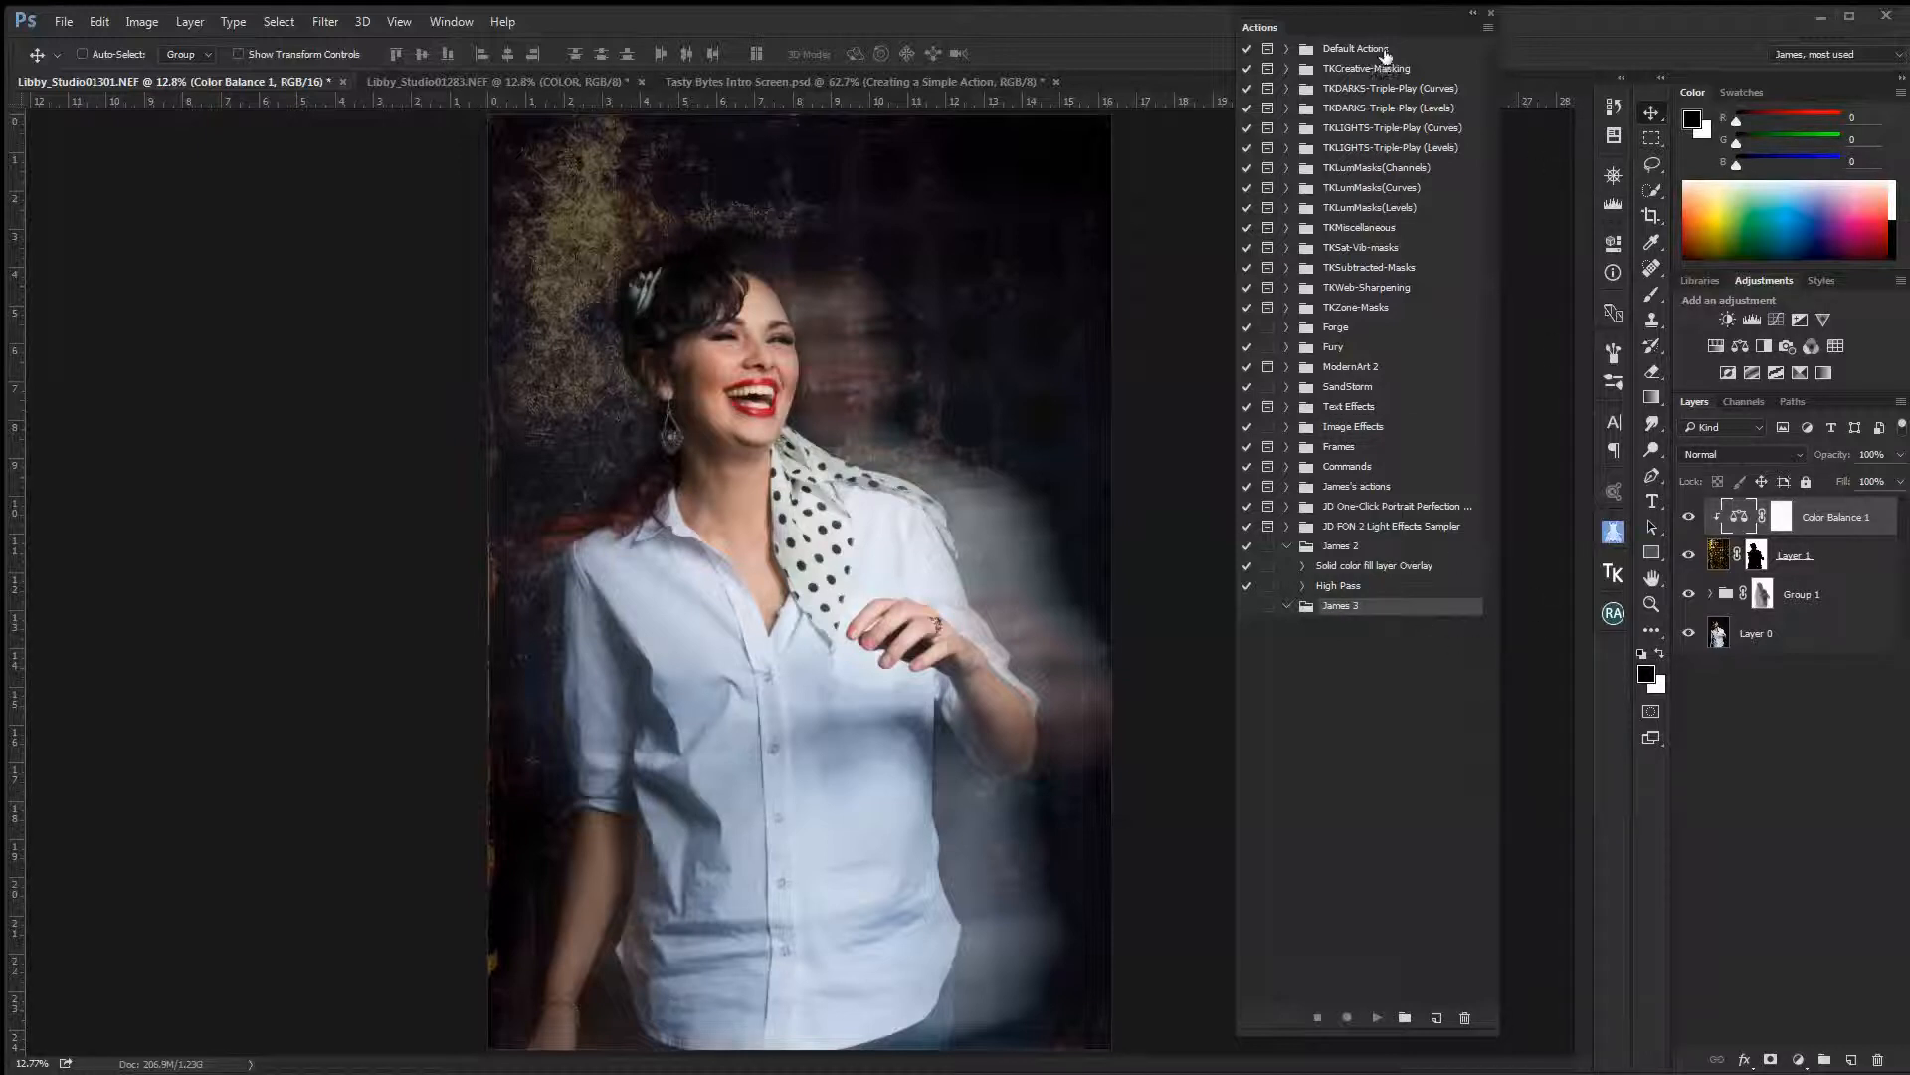
click(1489, 28)
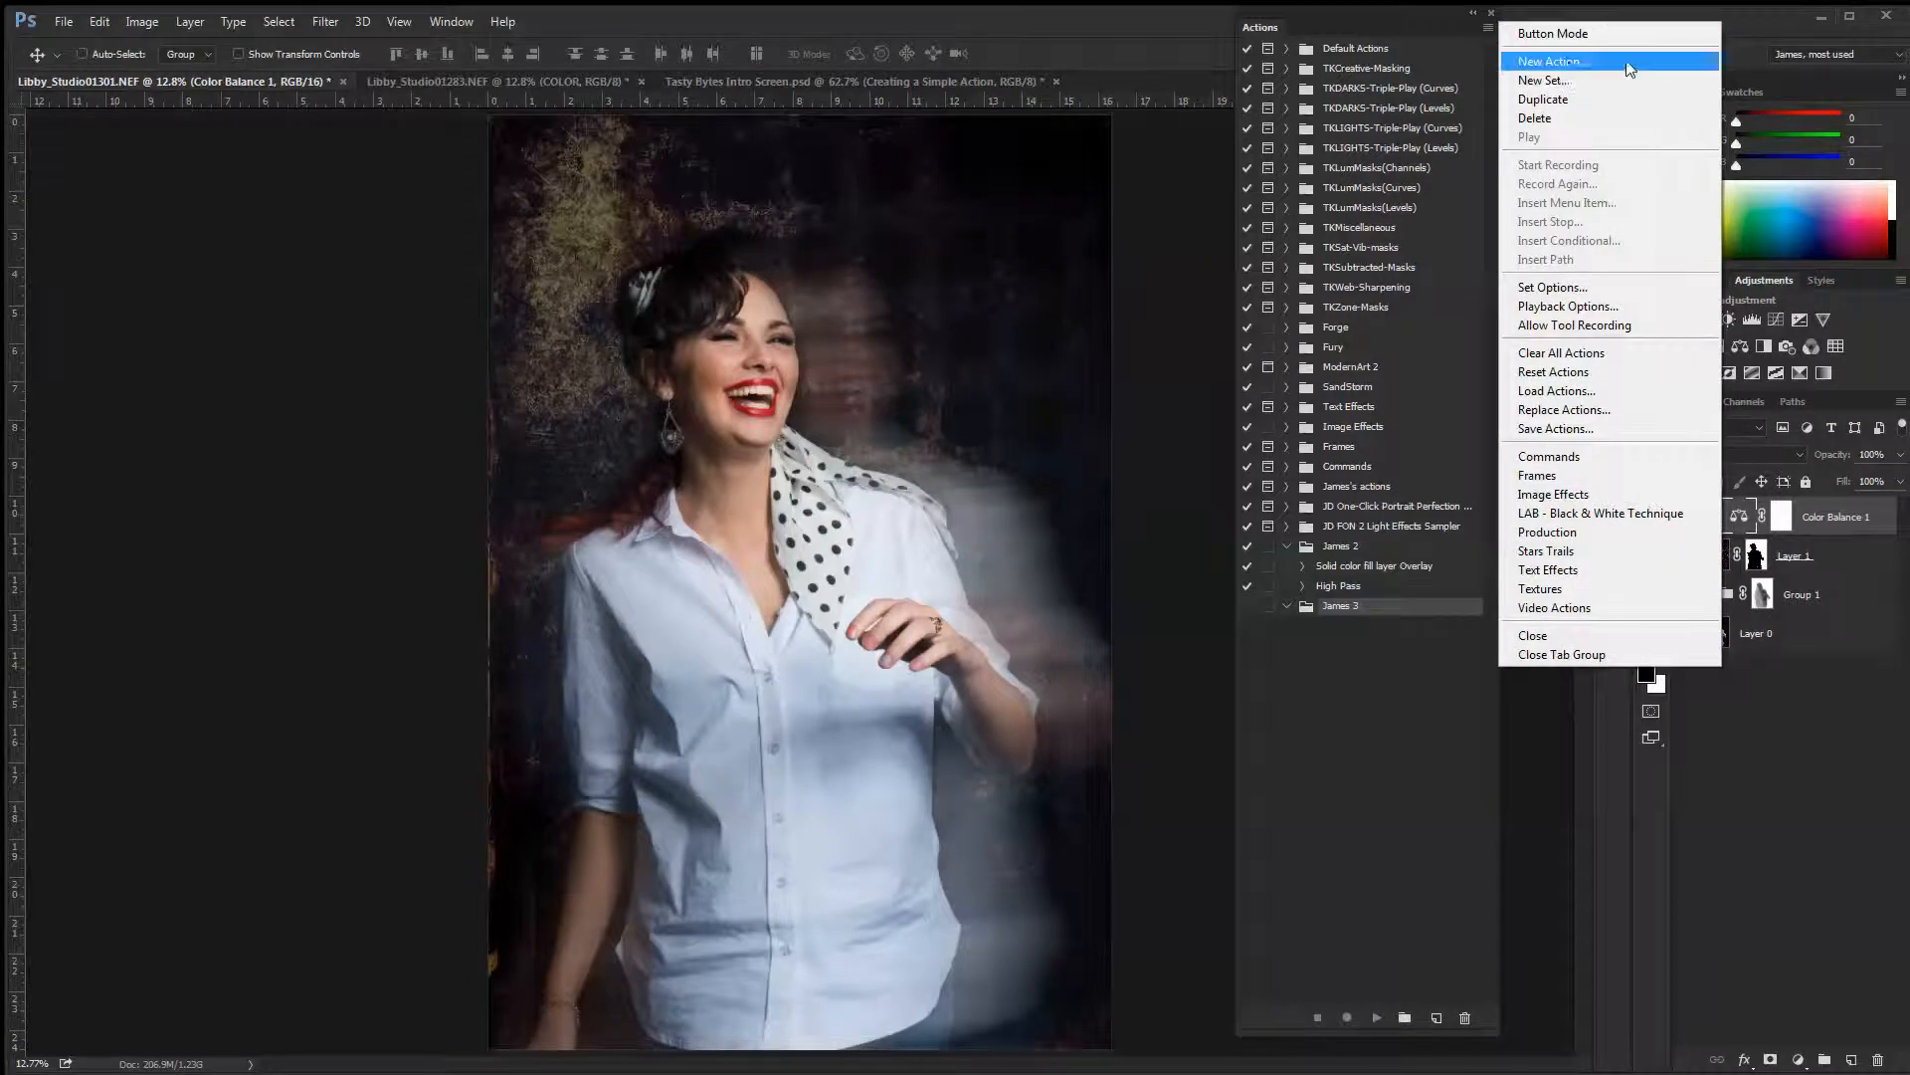
click(1553, 61)
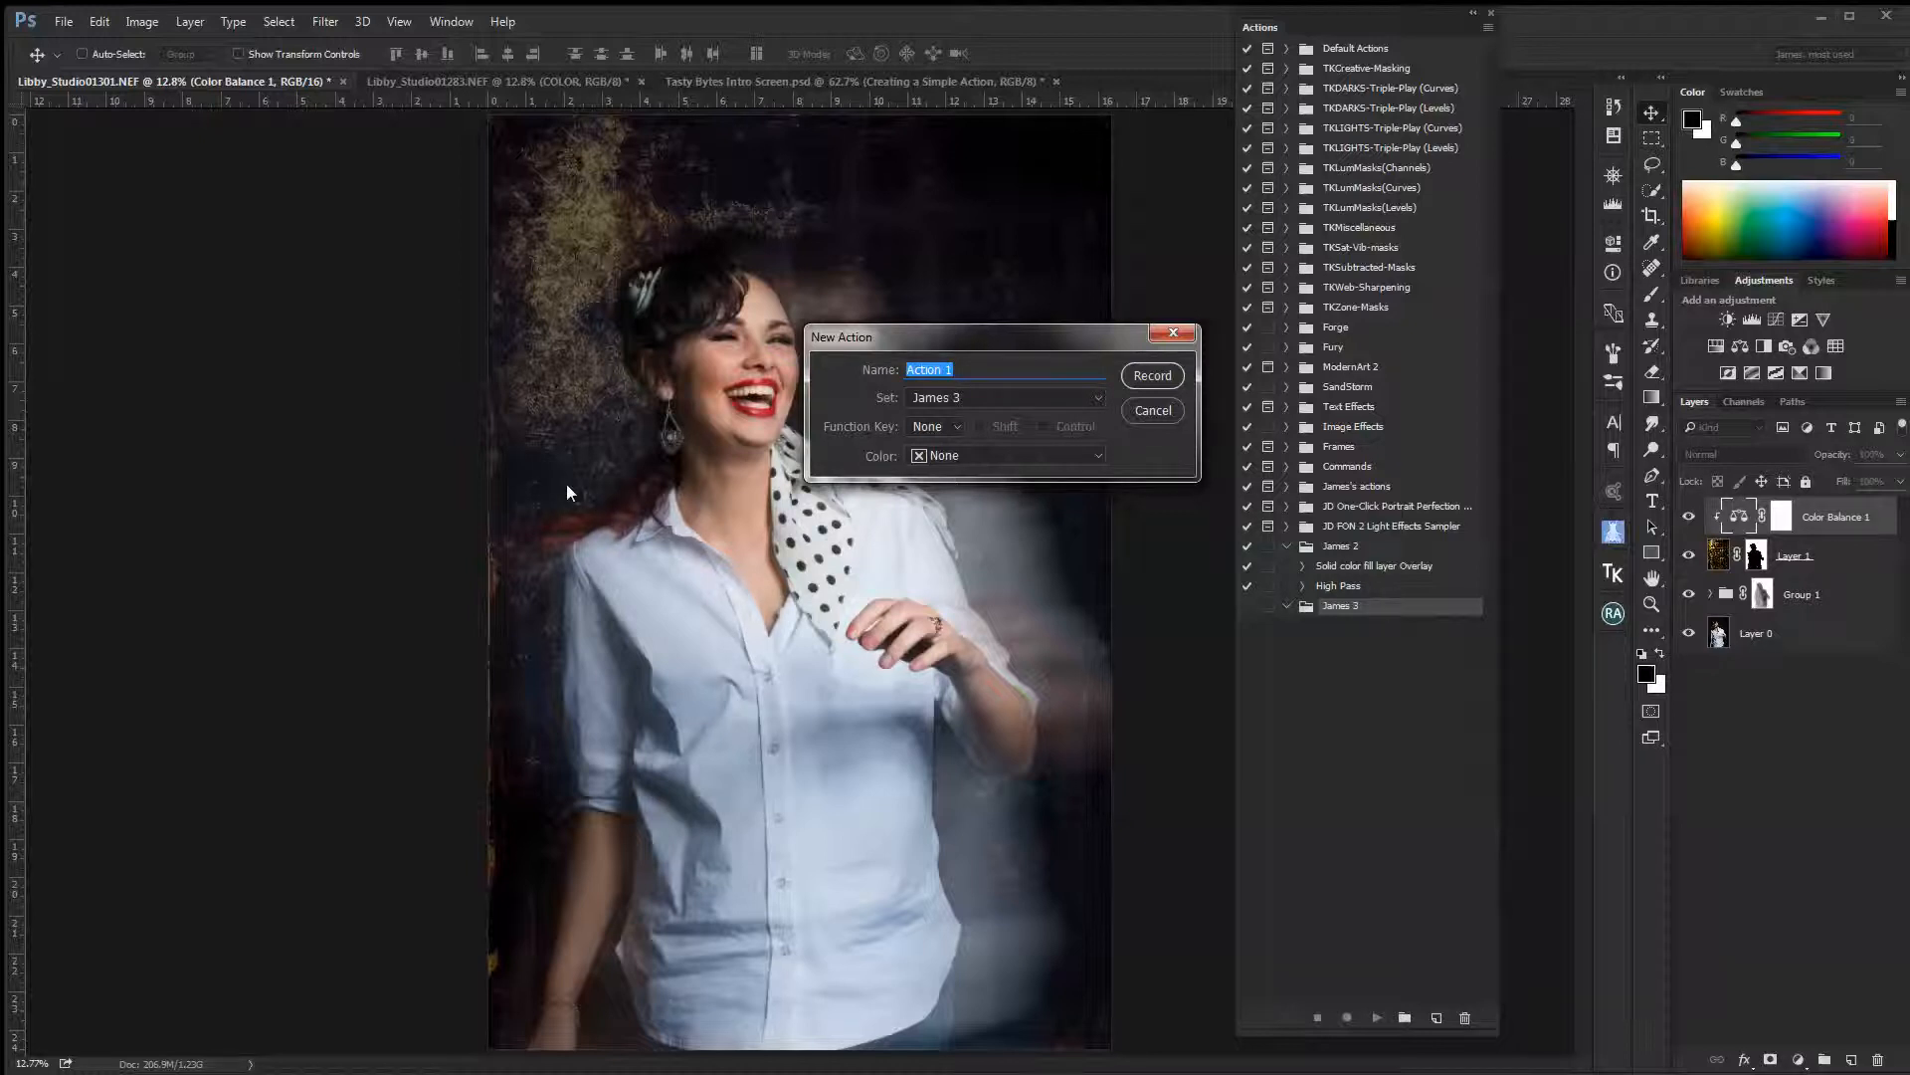
text(So)
text(lic C)
text(col)
text(or fil)
text(l_ ov)
text(erlay)
click(1153, 377)
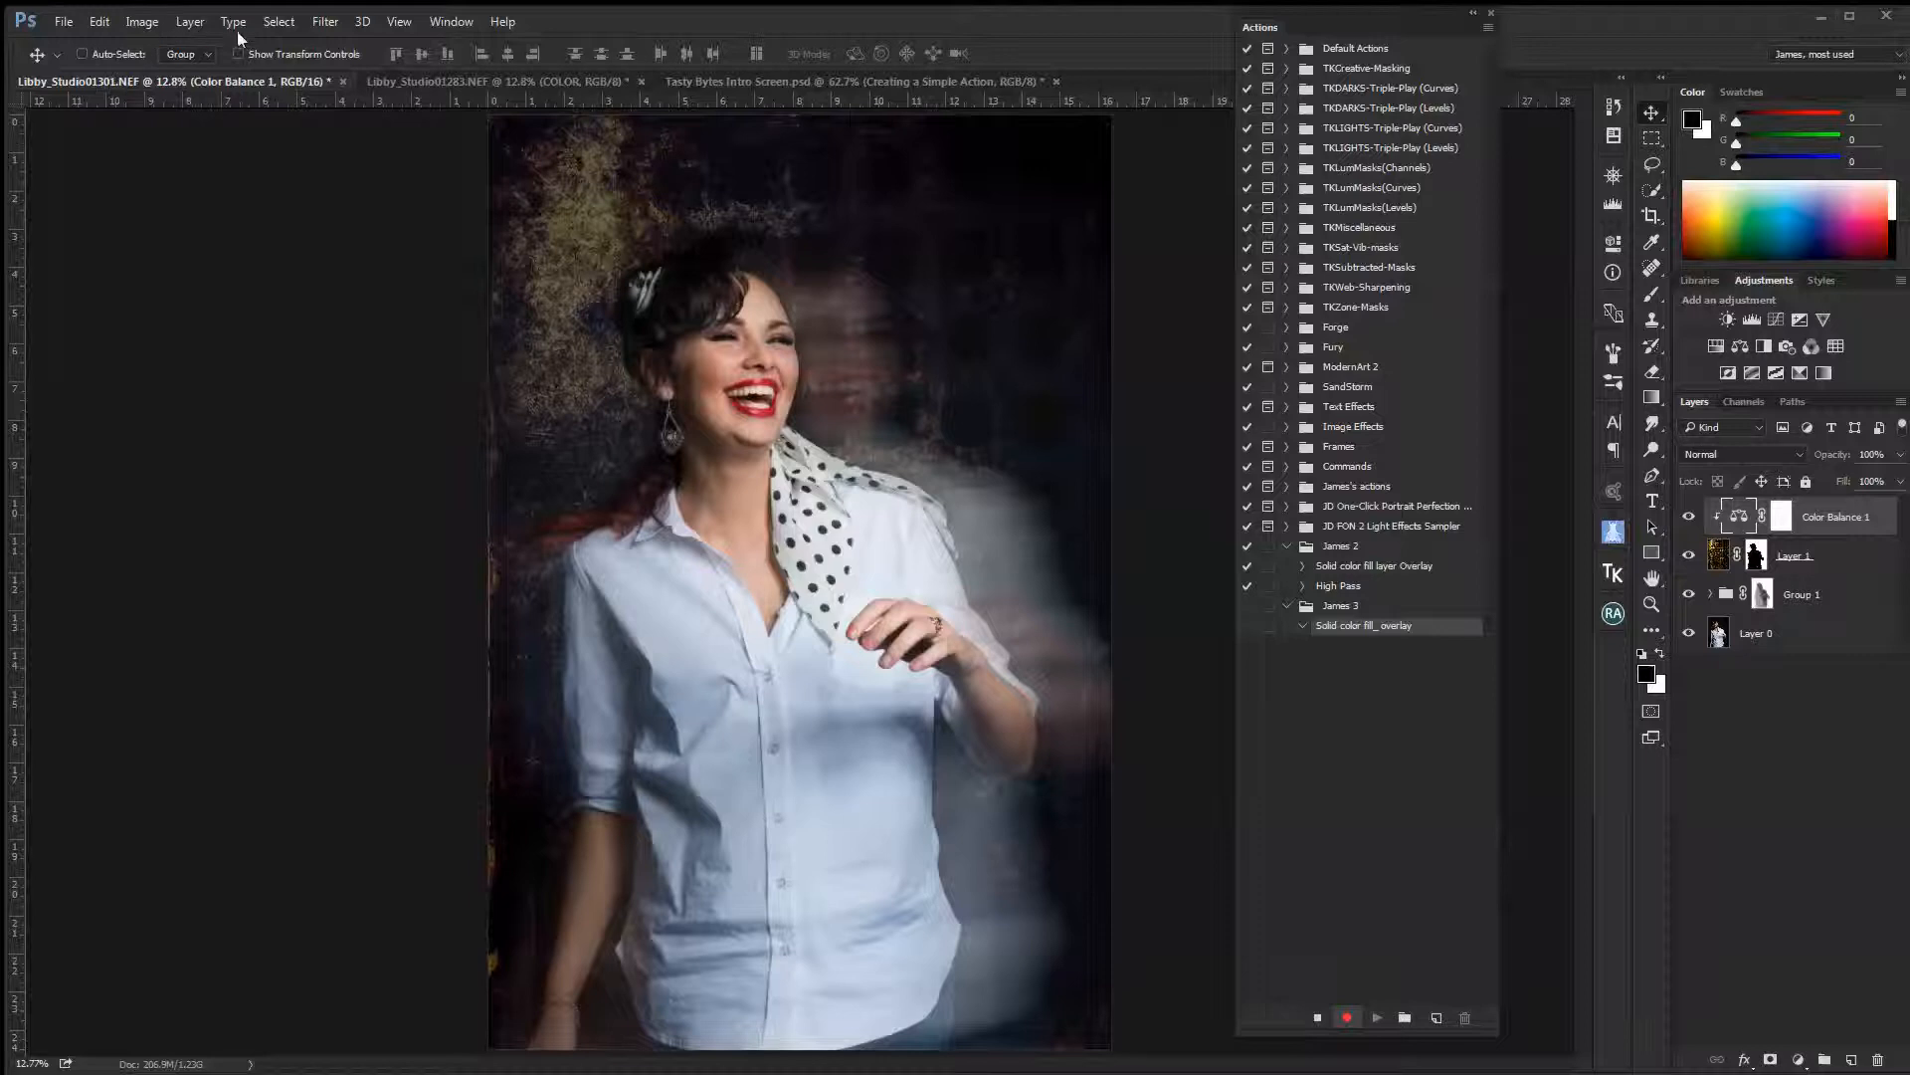
Record adding a Solid Color fill layer in Overlay mode with colour #8e6666, and stop the action recording
click(204, 22)
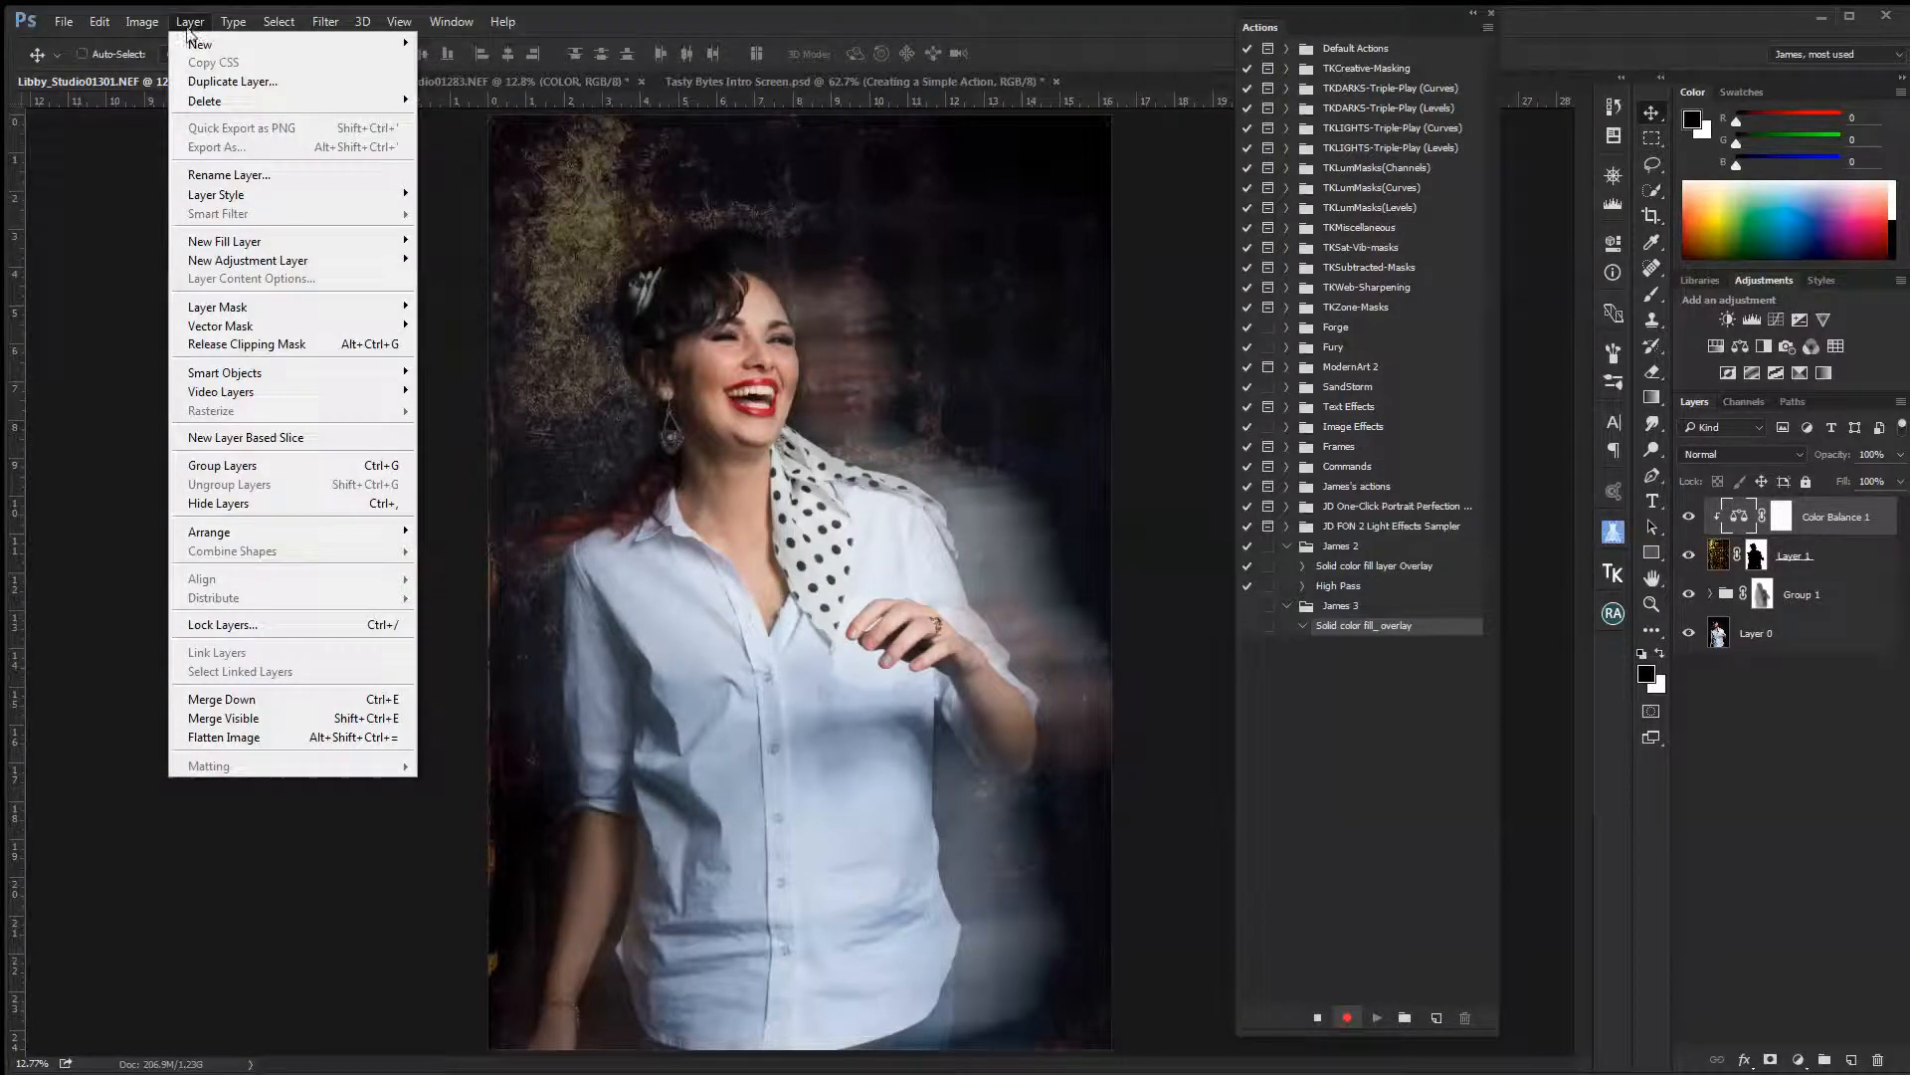
mouse_move(221, 245)
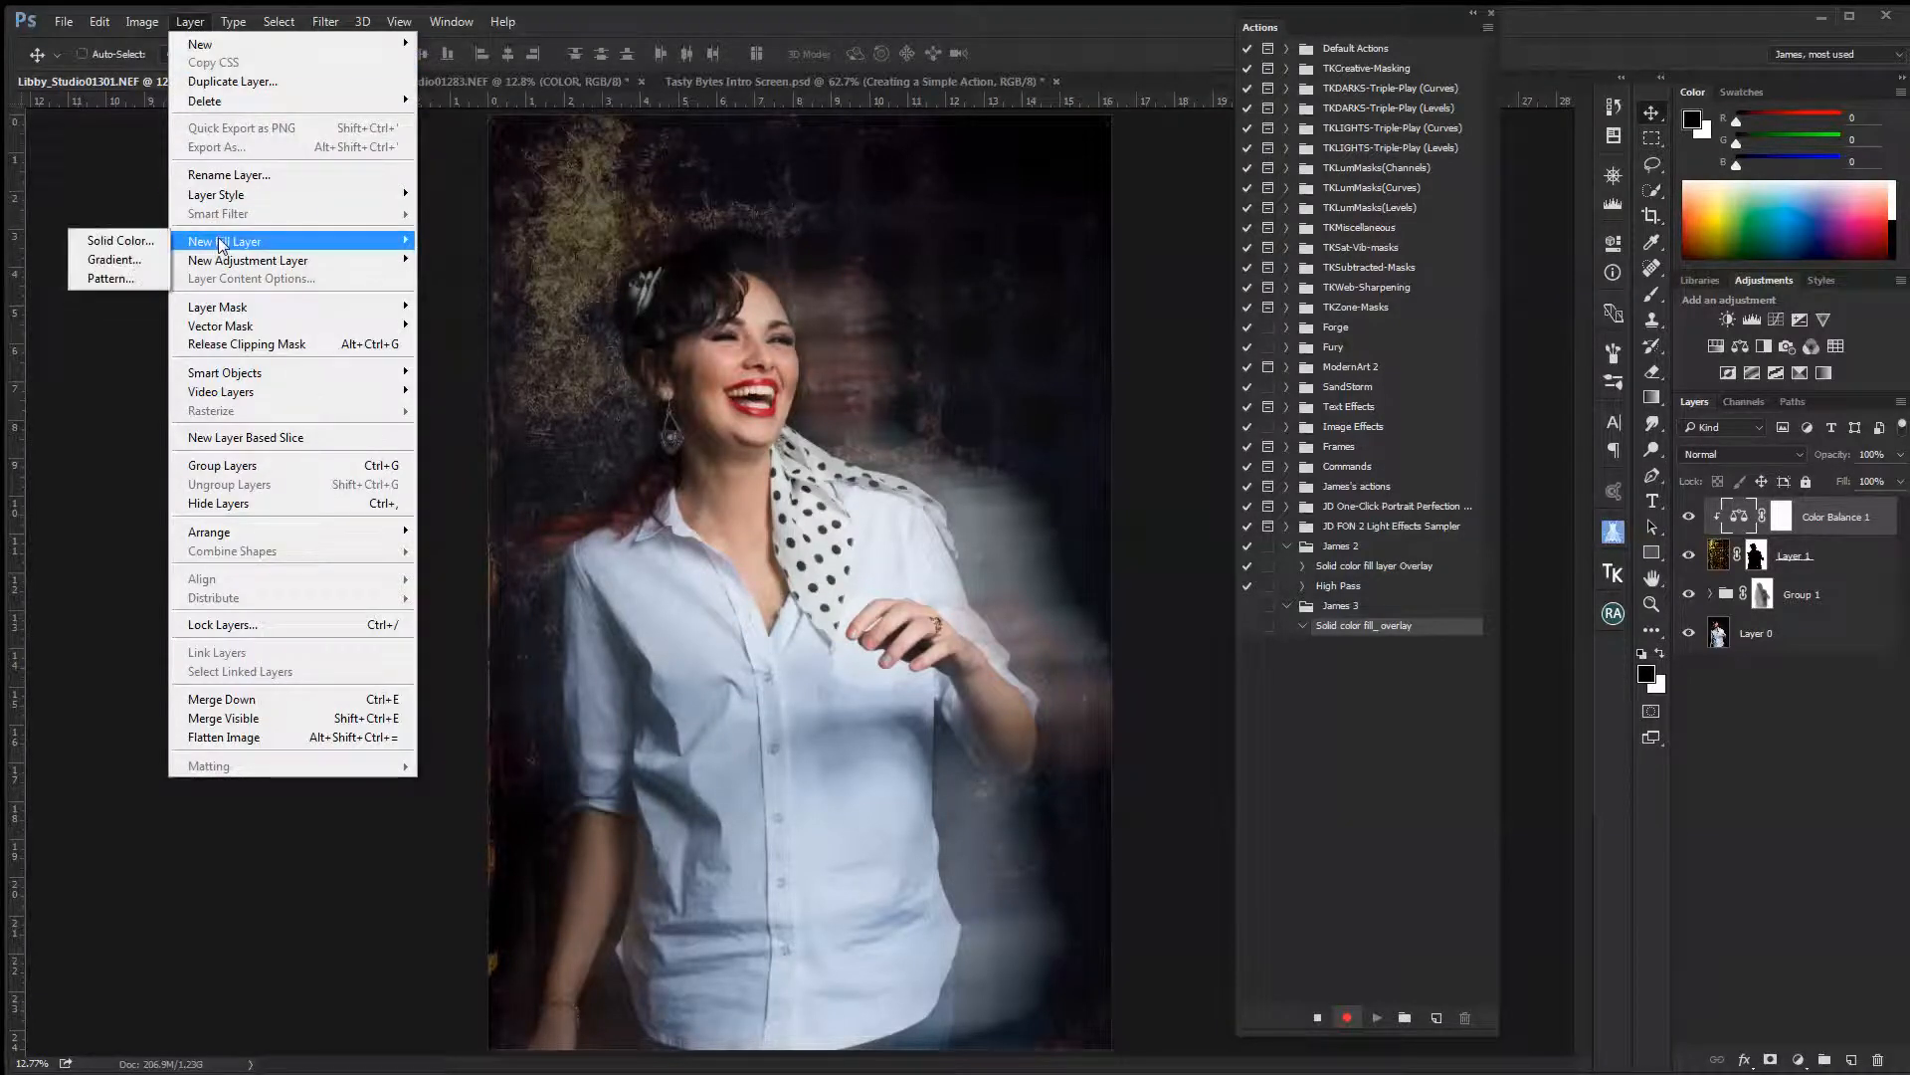
click(127, 247)
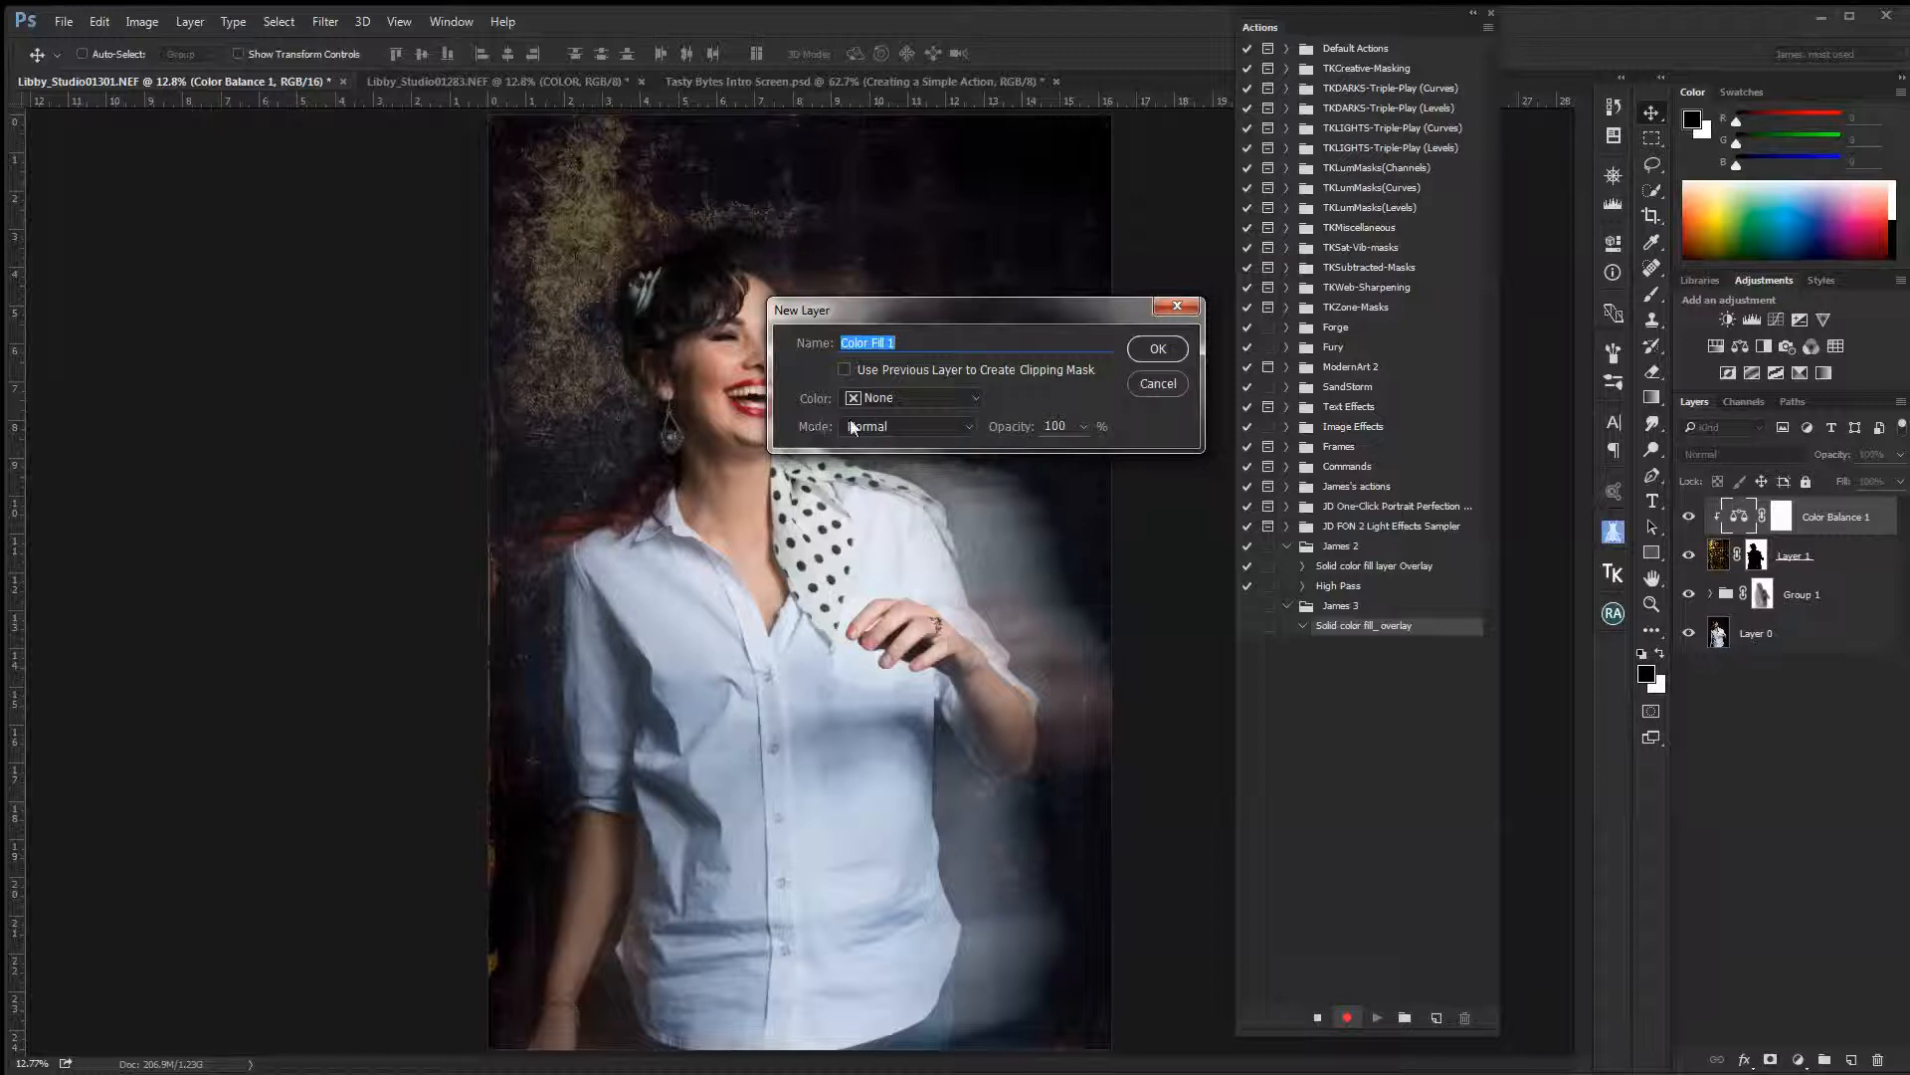
click(965, 426)
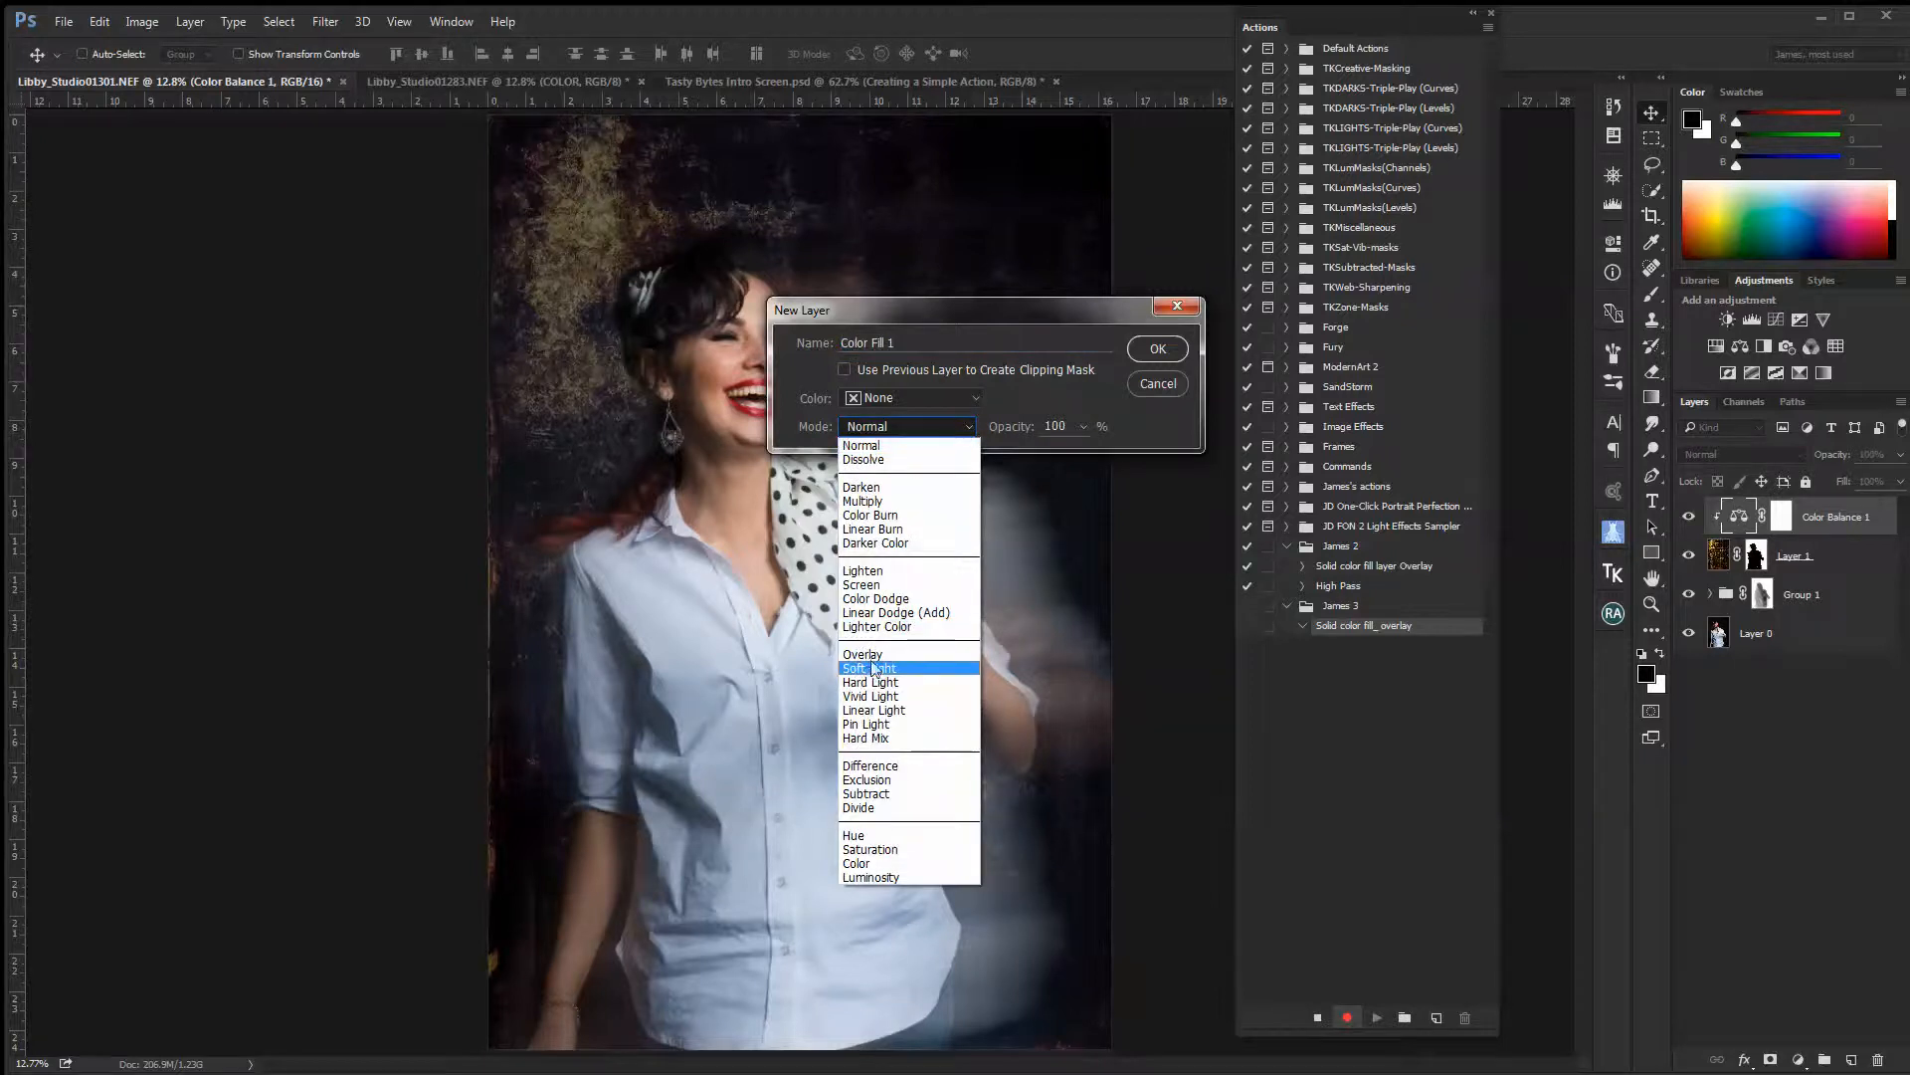
click(876, 654)
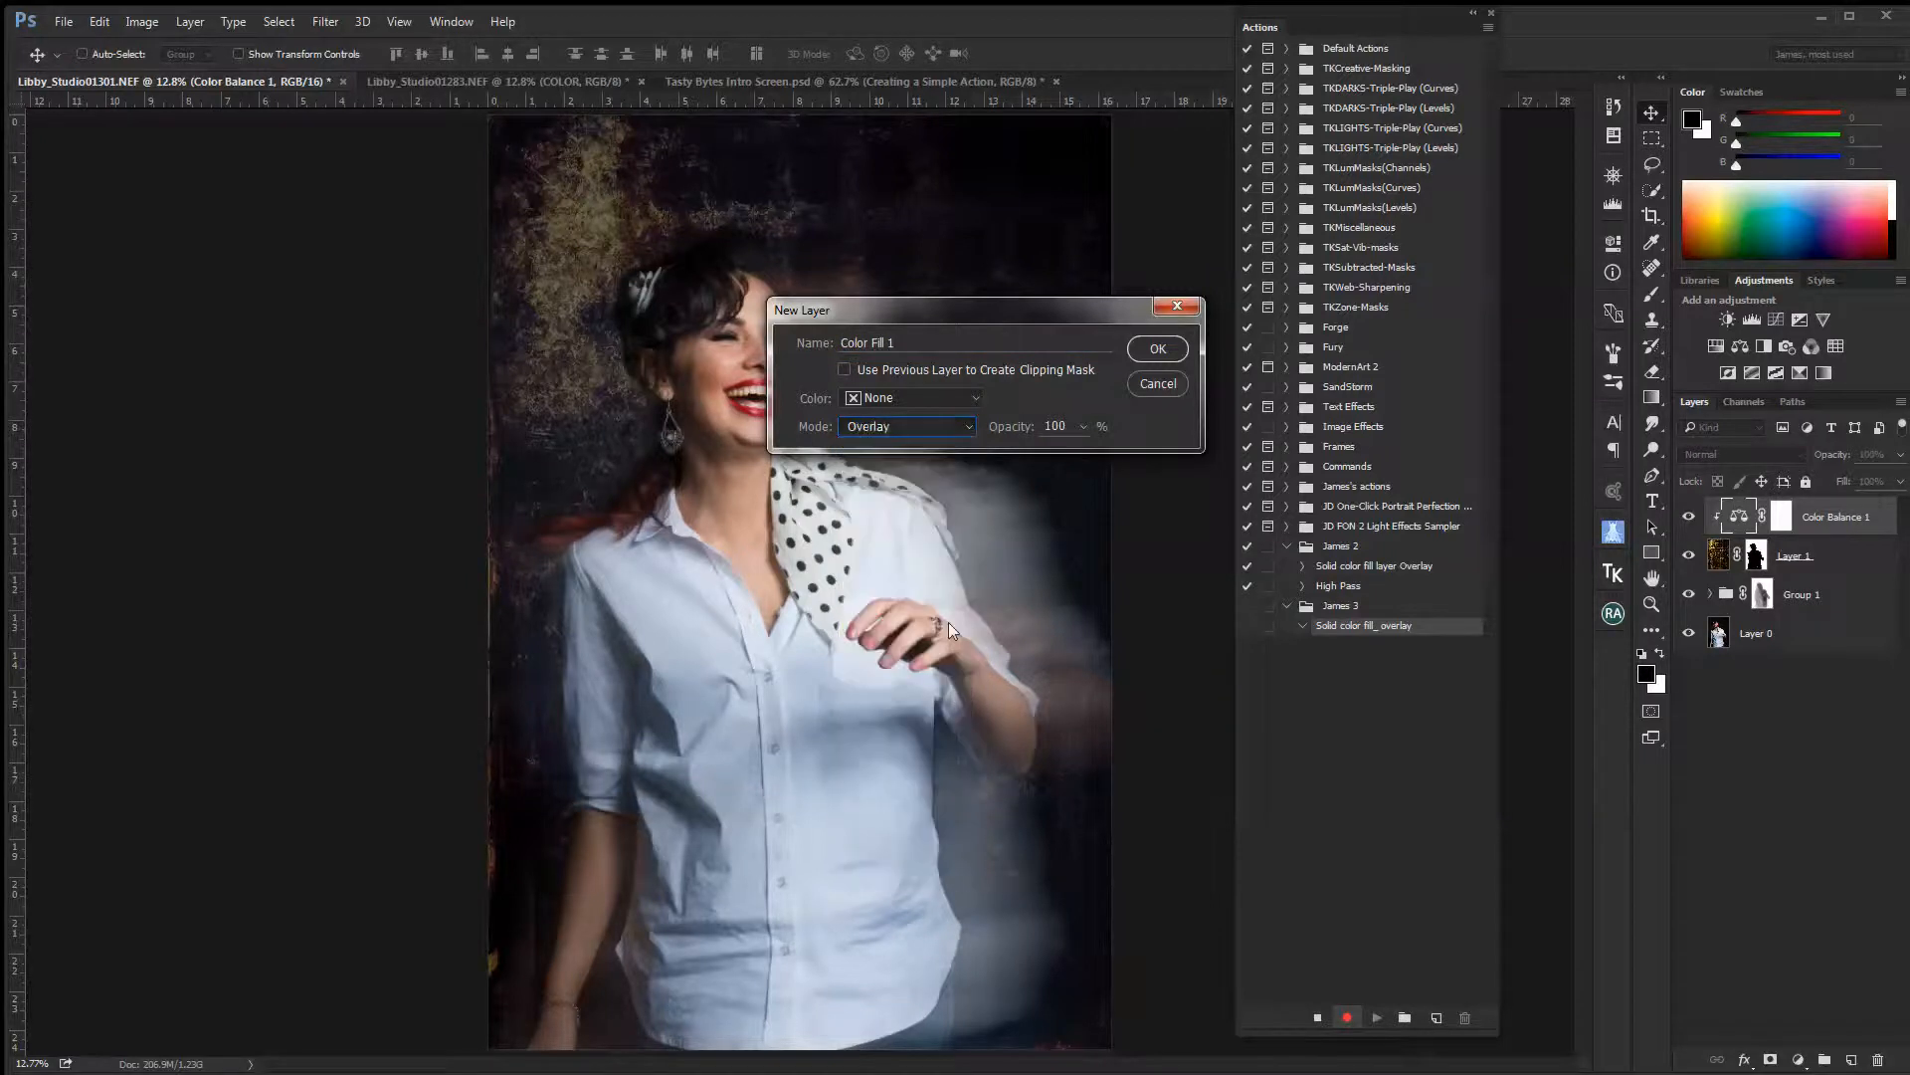
click(1167, 355)
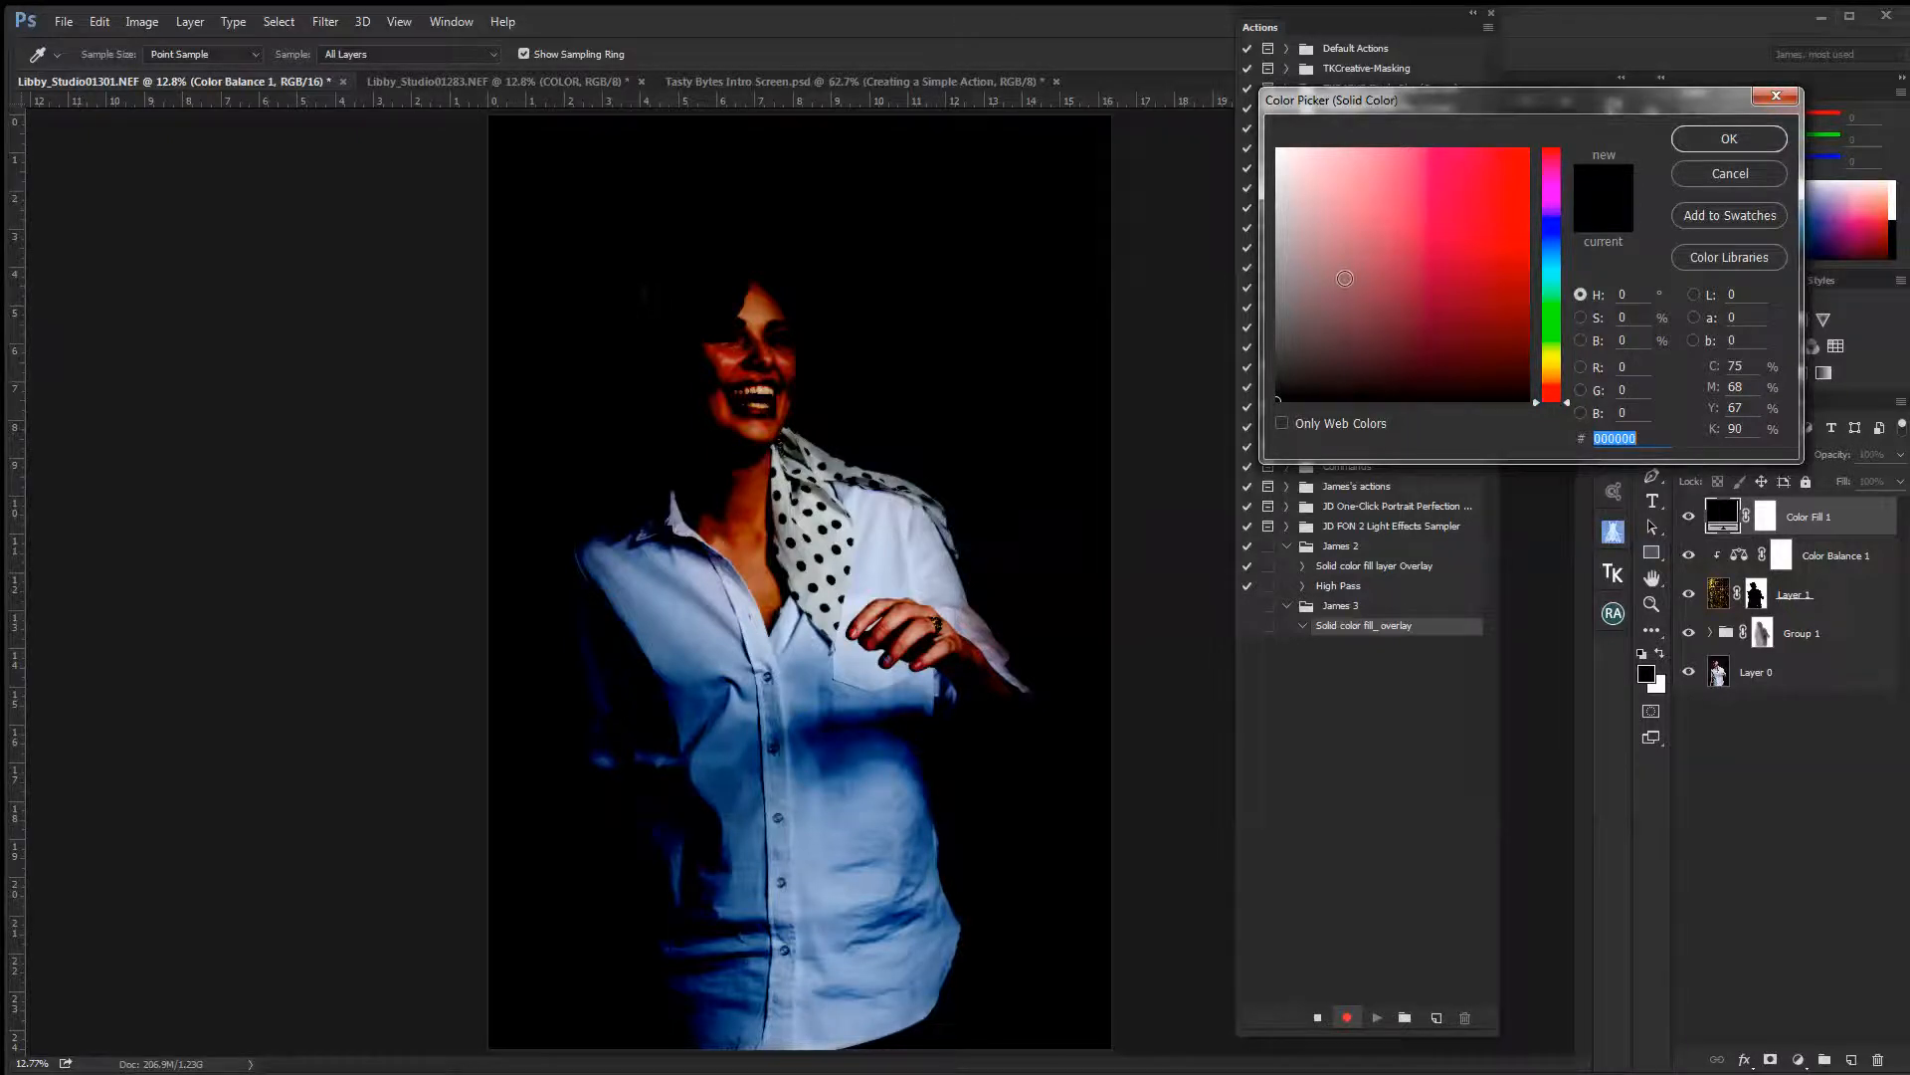
click(1346, 259)
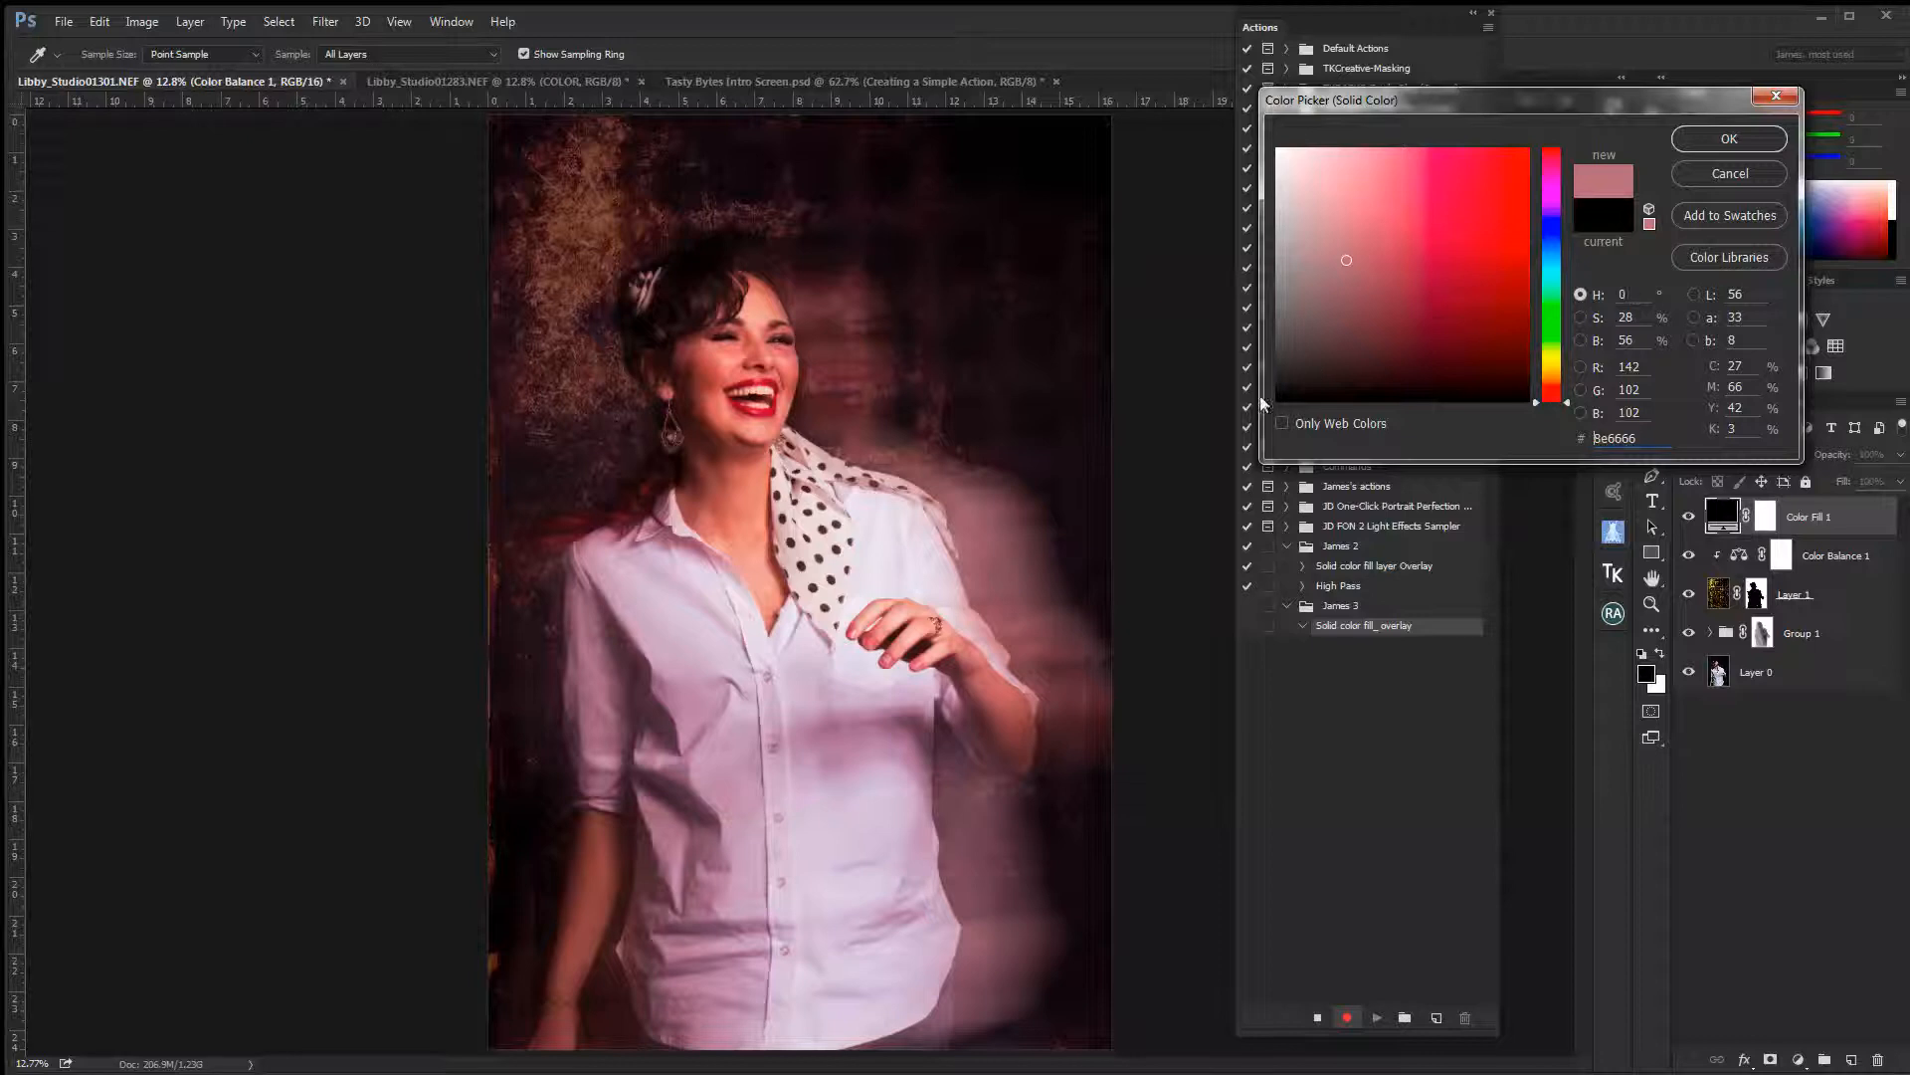
click(1730, 140)
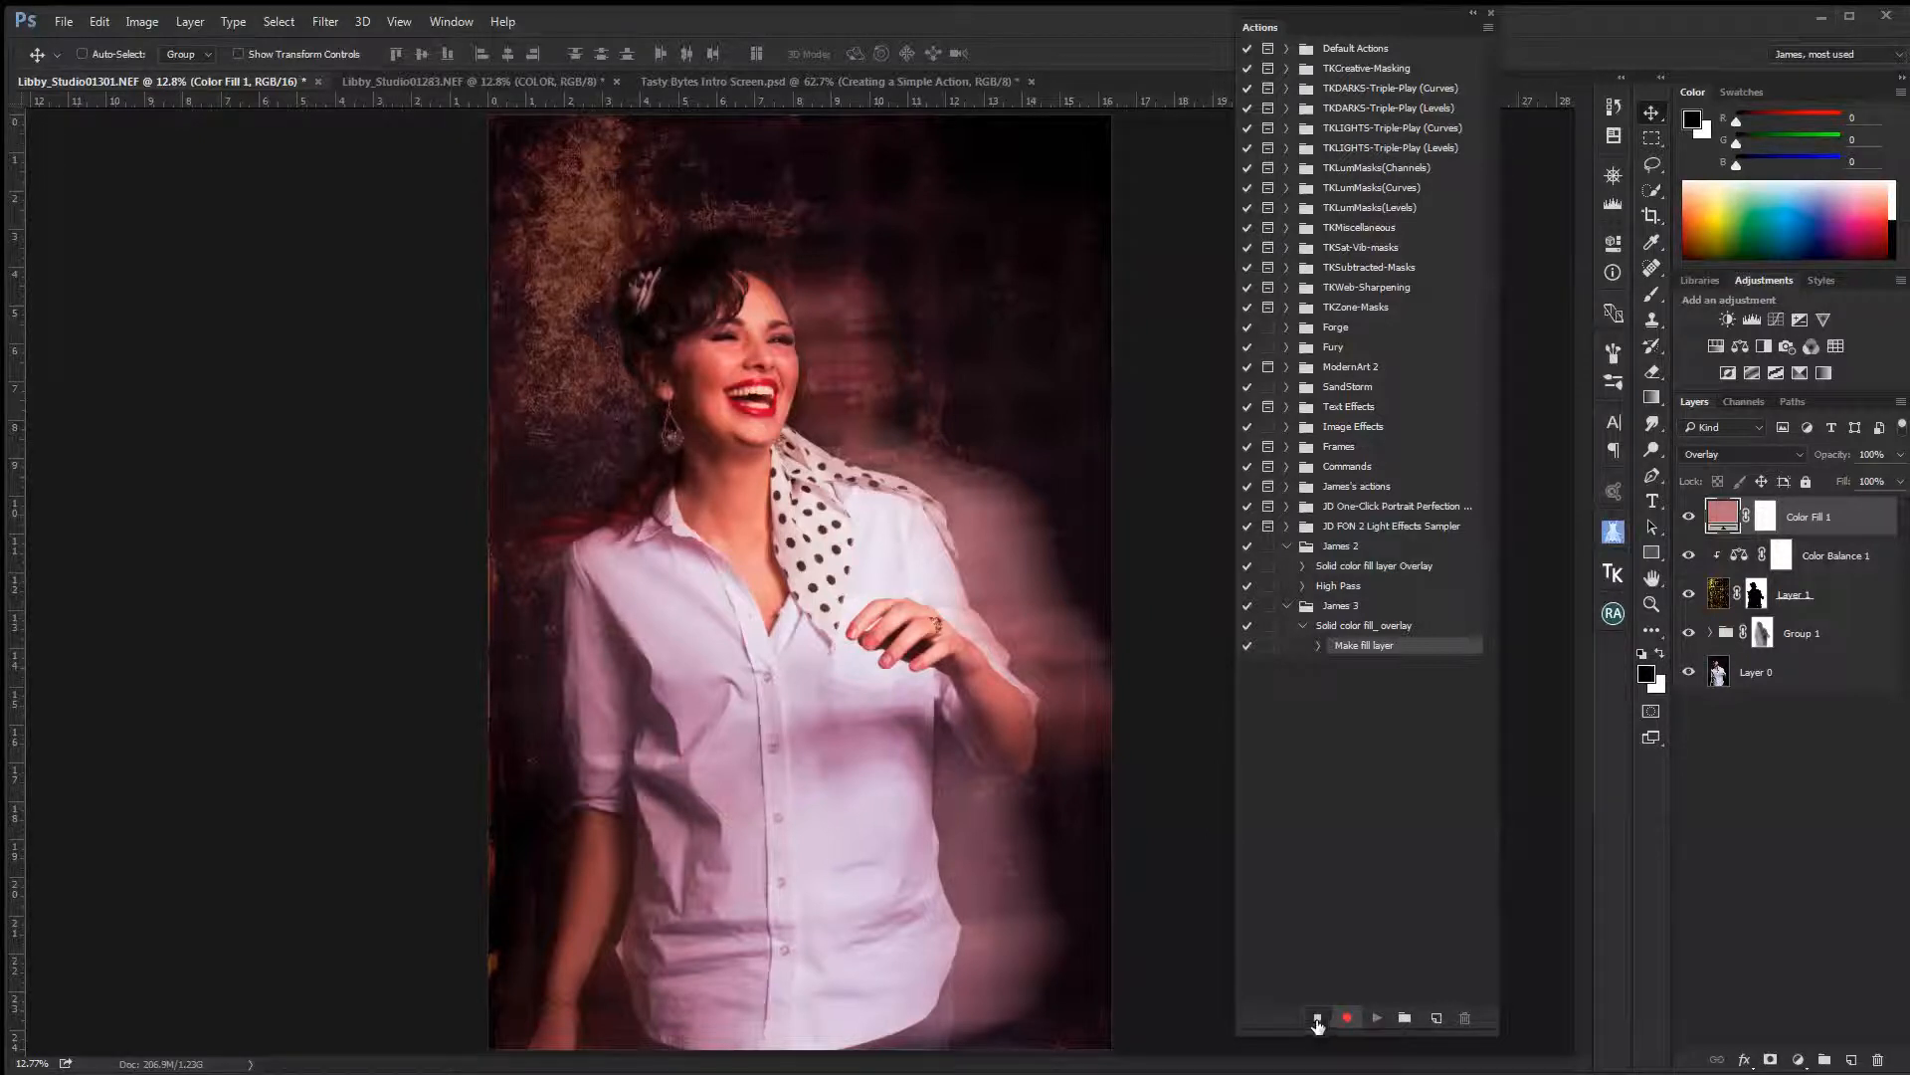
click(1318, 1019)
click(1301, 626)
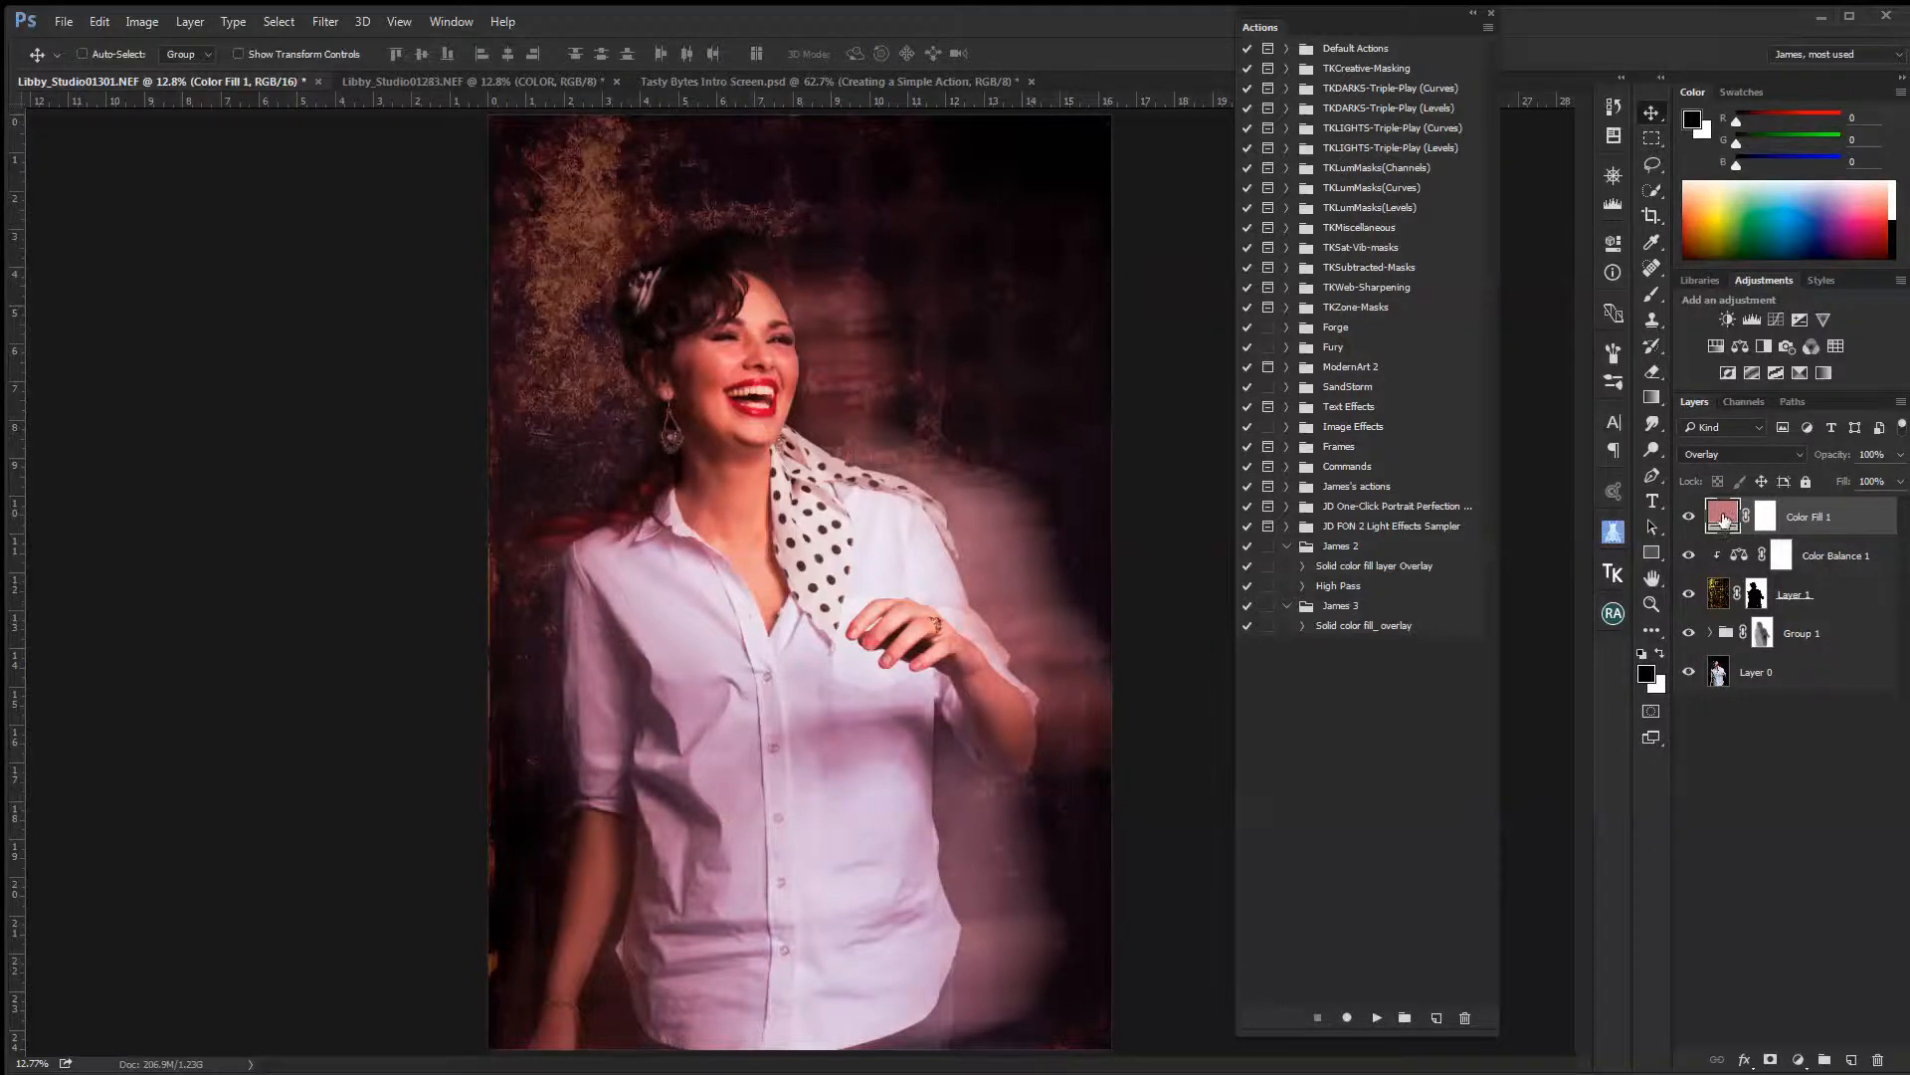
Change the fill colour of the Color Fill 1 layer to the dark greyish blue #4a4857
double_click(1724, 520)
click(1434, 217)
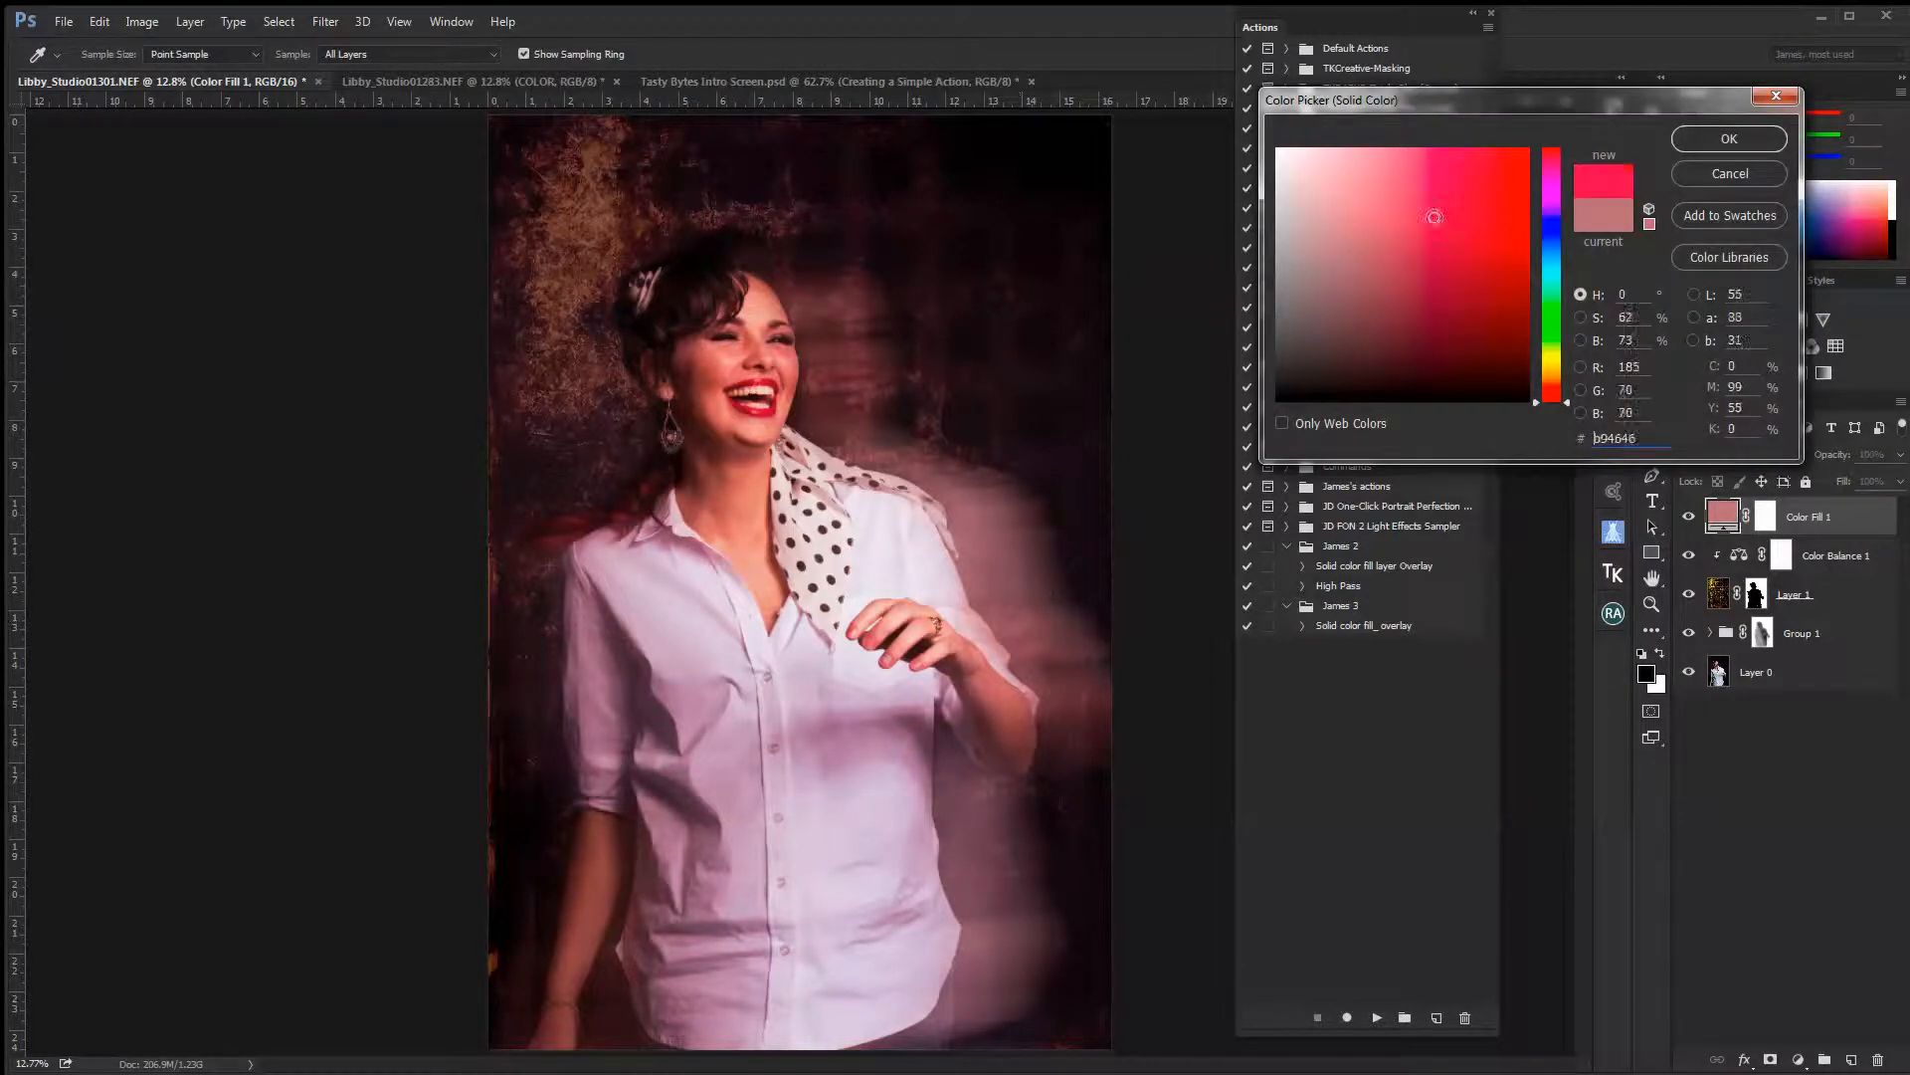
click(1548, 228)
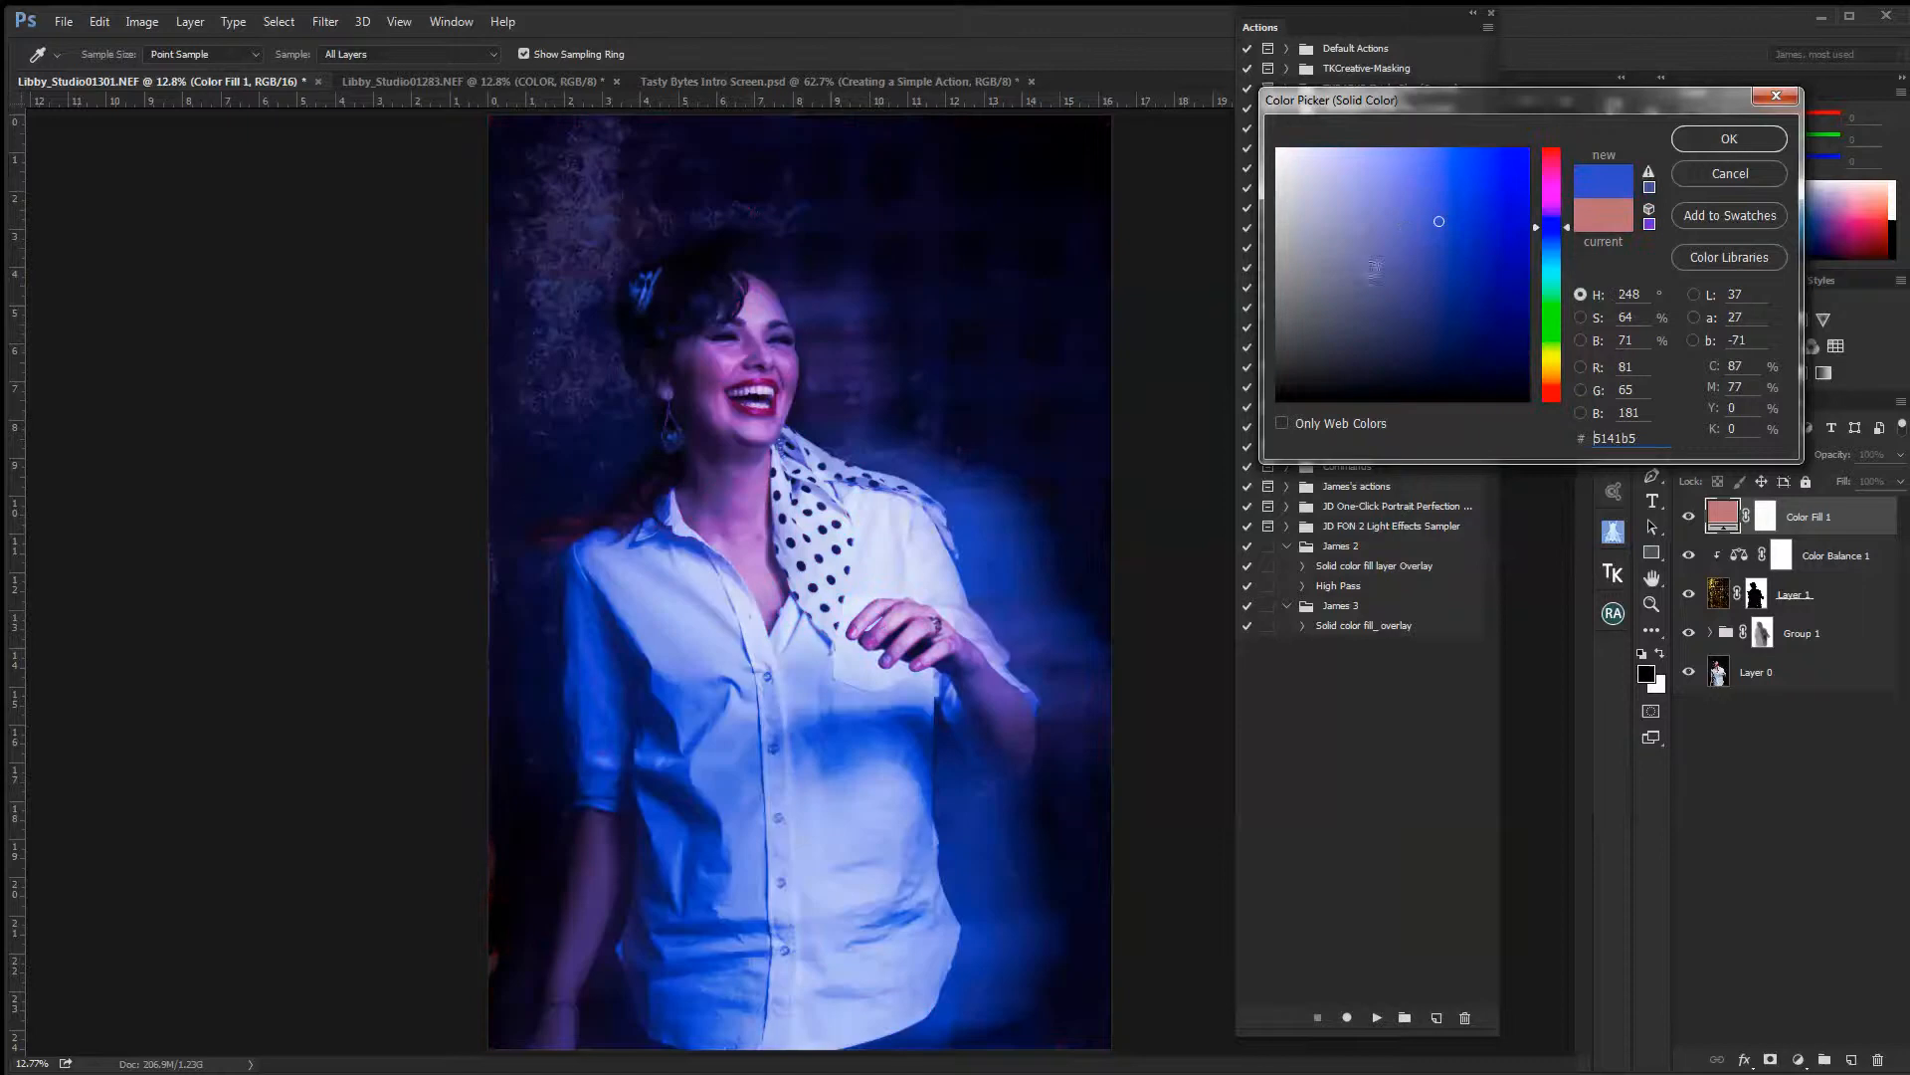
drag(1364, 333, 1319, 315)
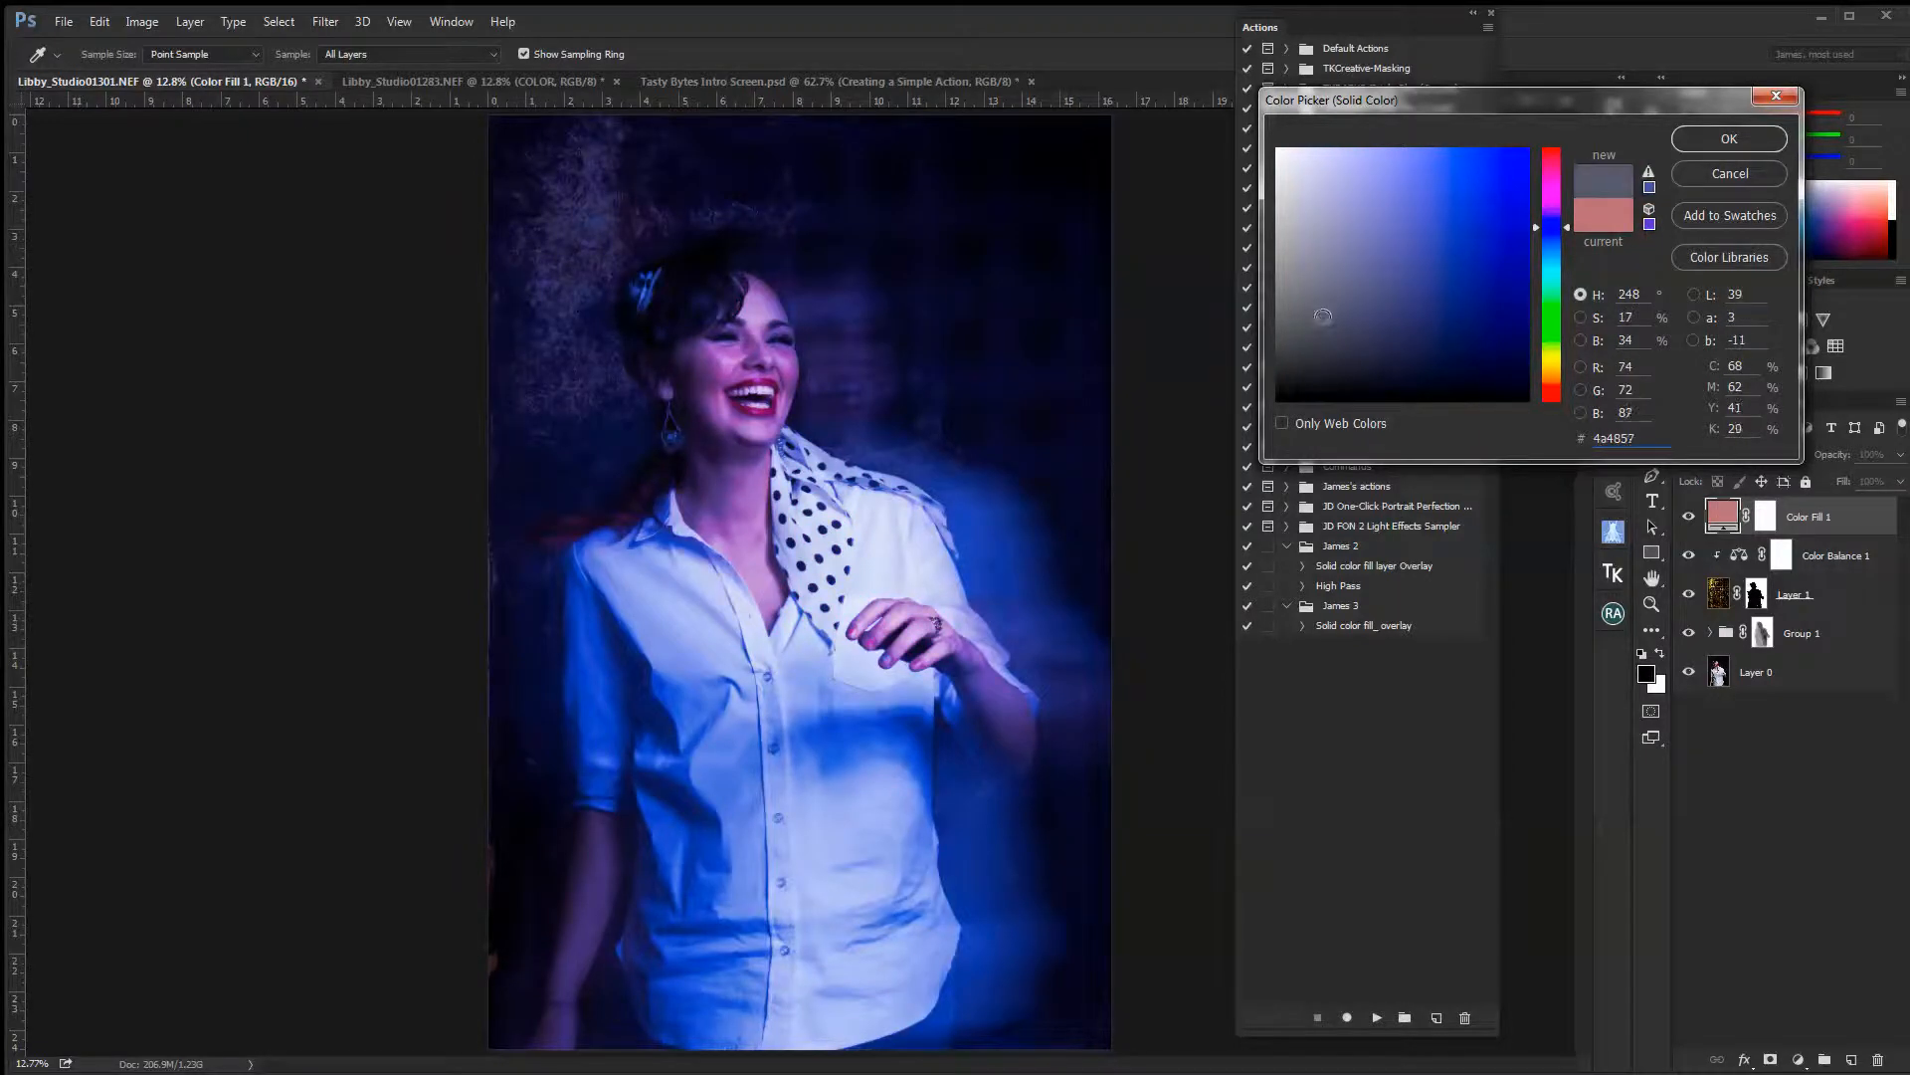
click(1705, 140)
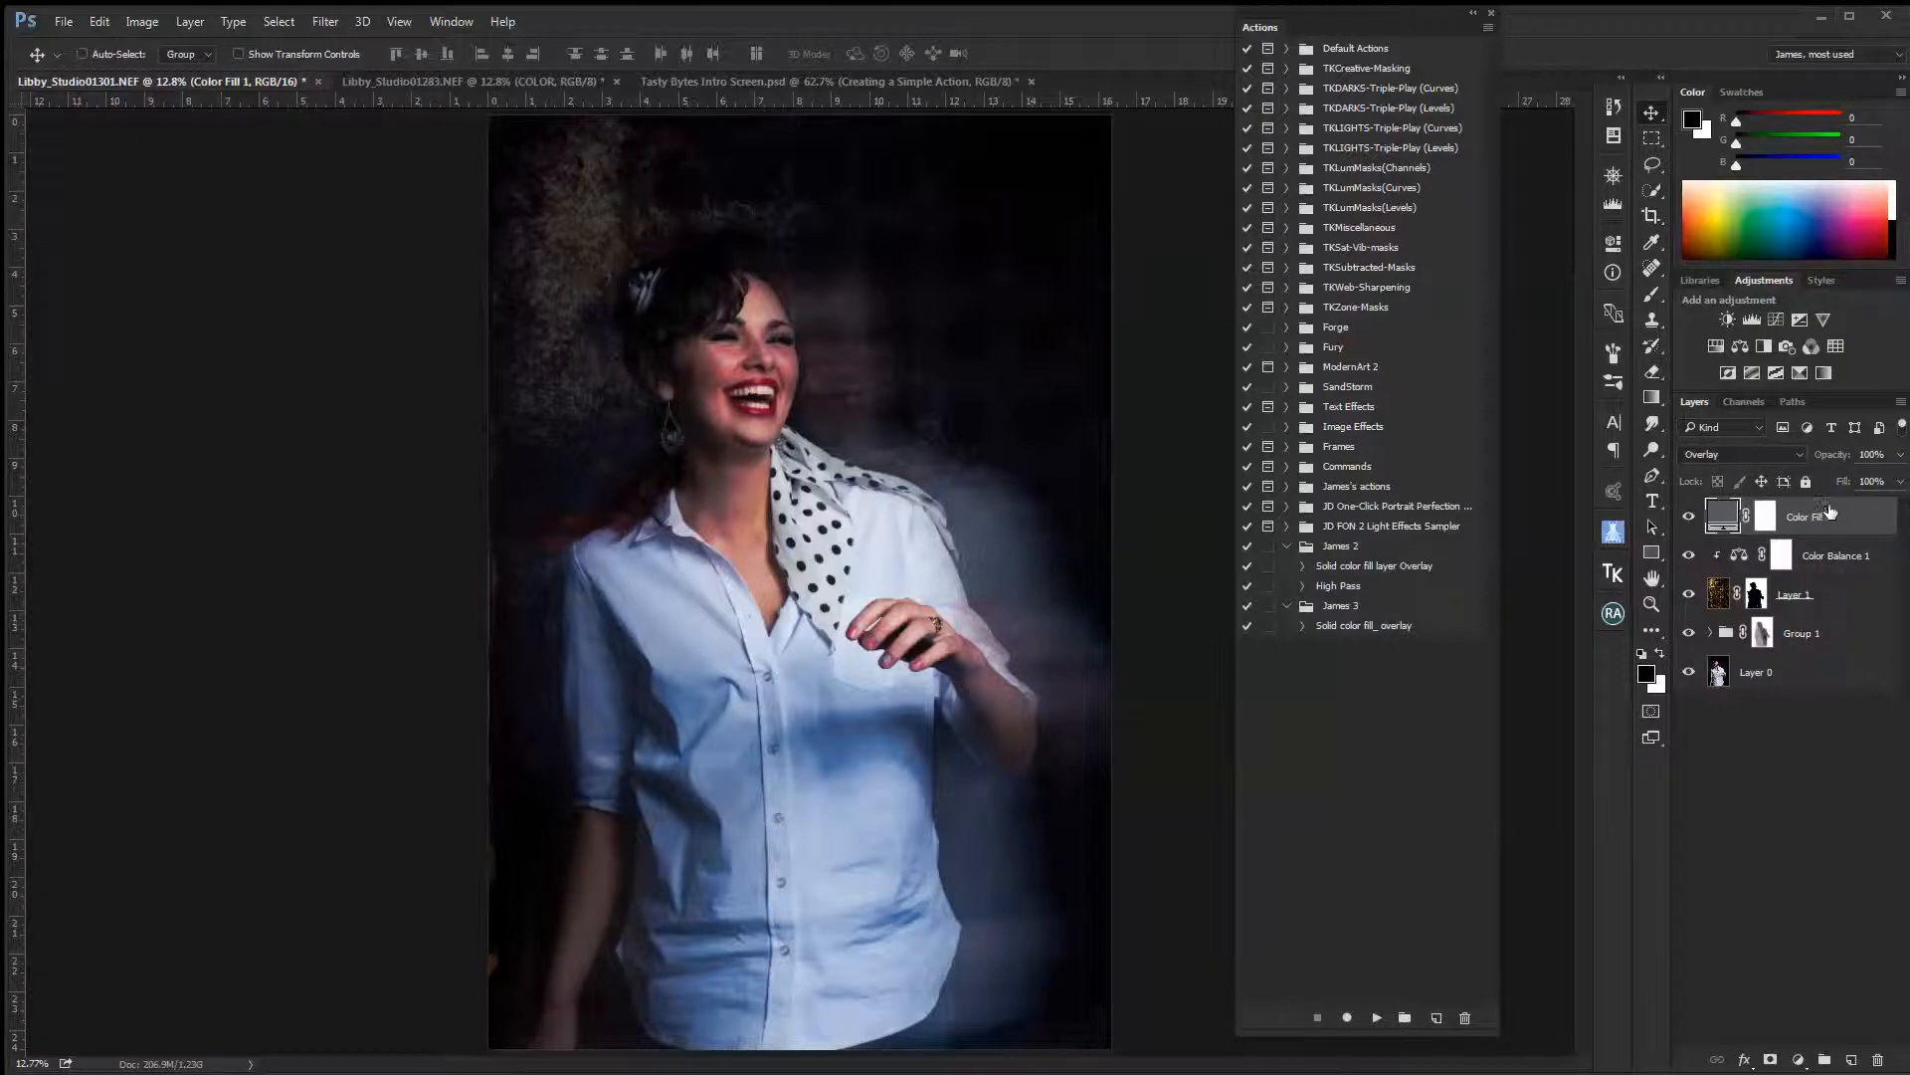
Play the "Solid color fill_ overlay" action on the image, and delete that action from its set
click(1330, 627)
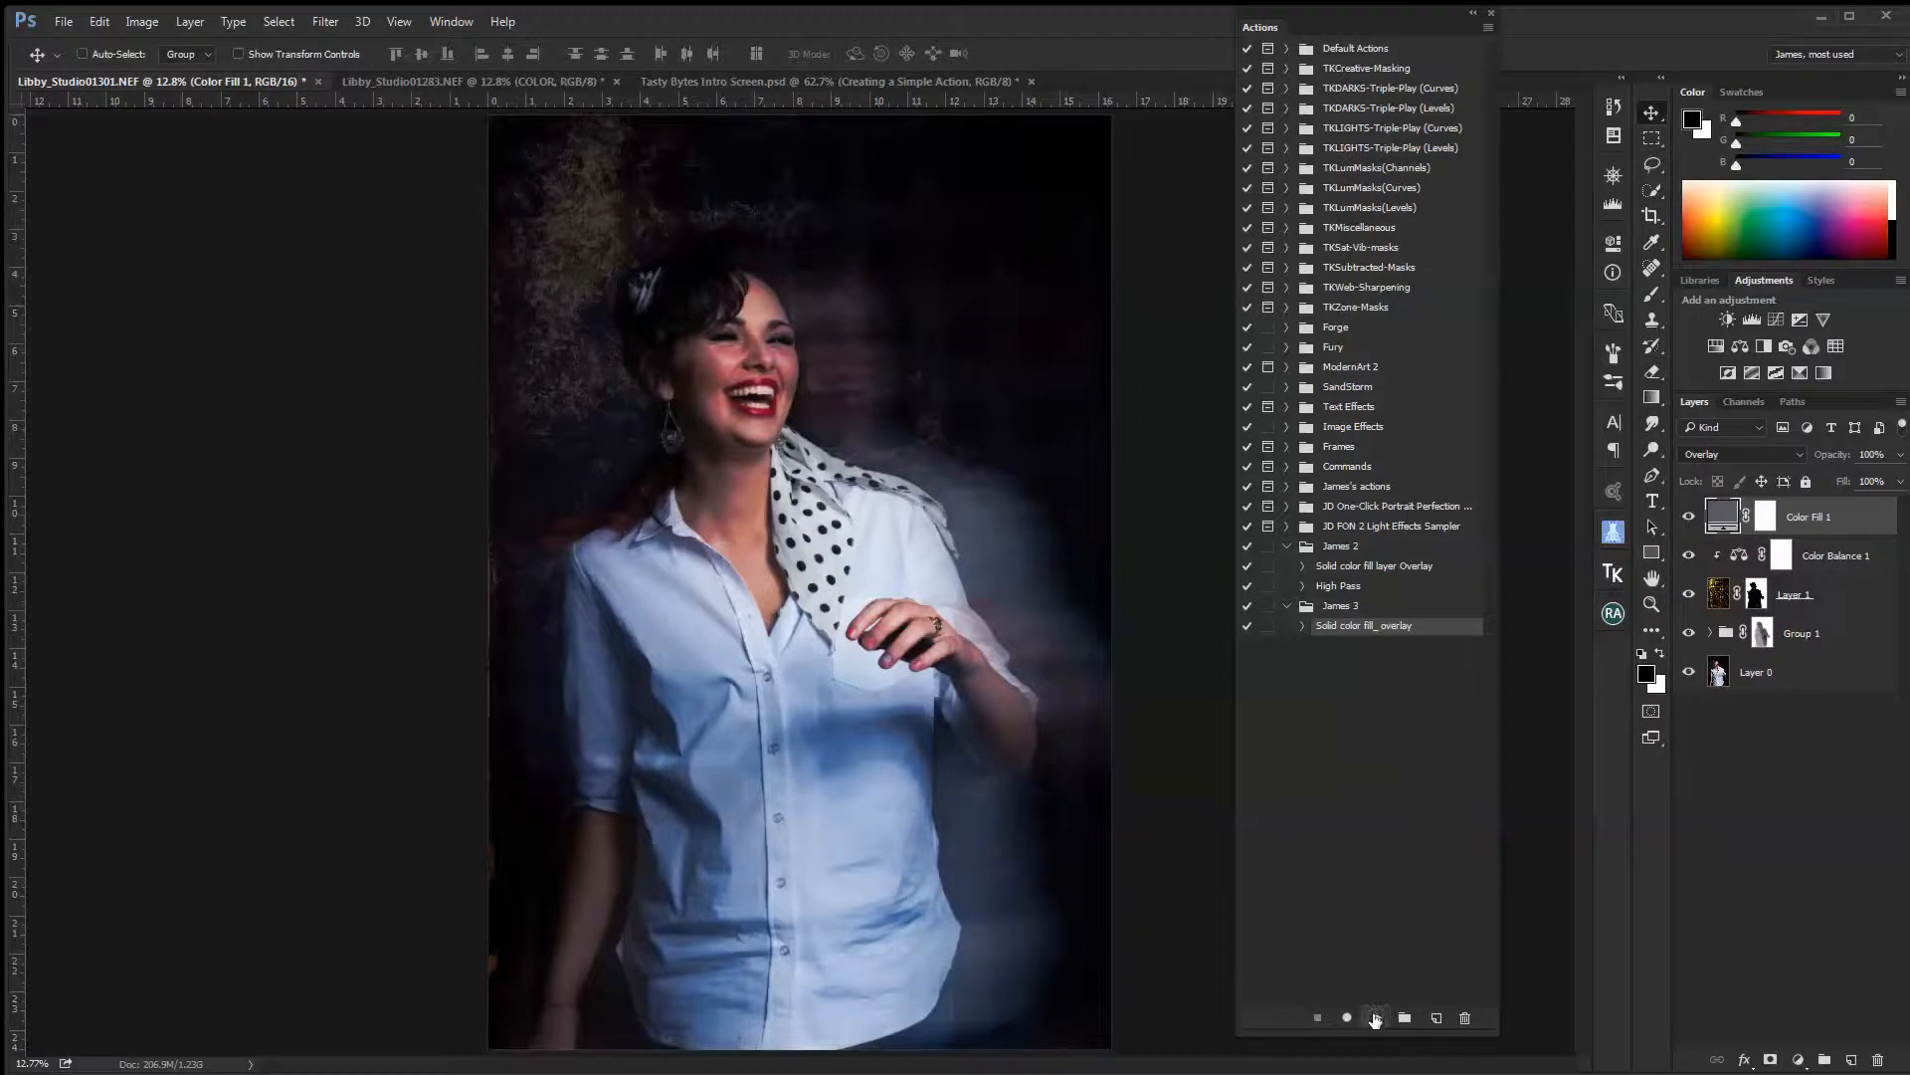
click(1376, 1018)
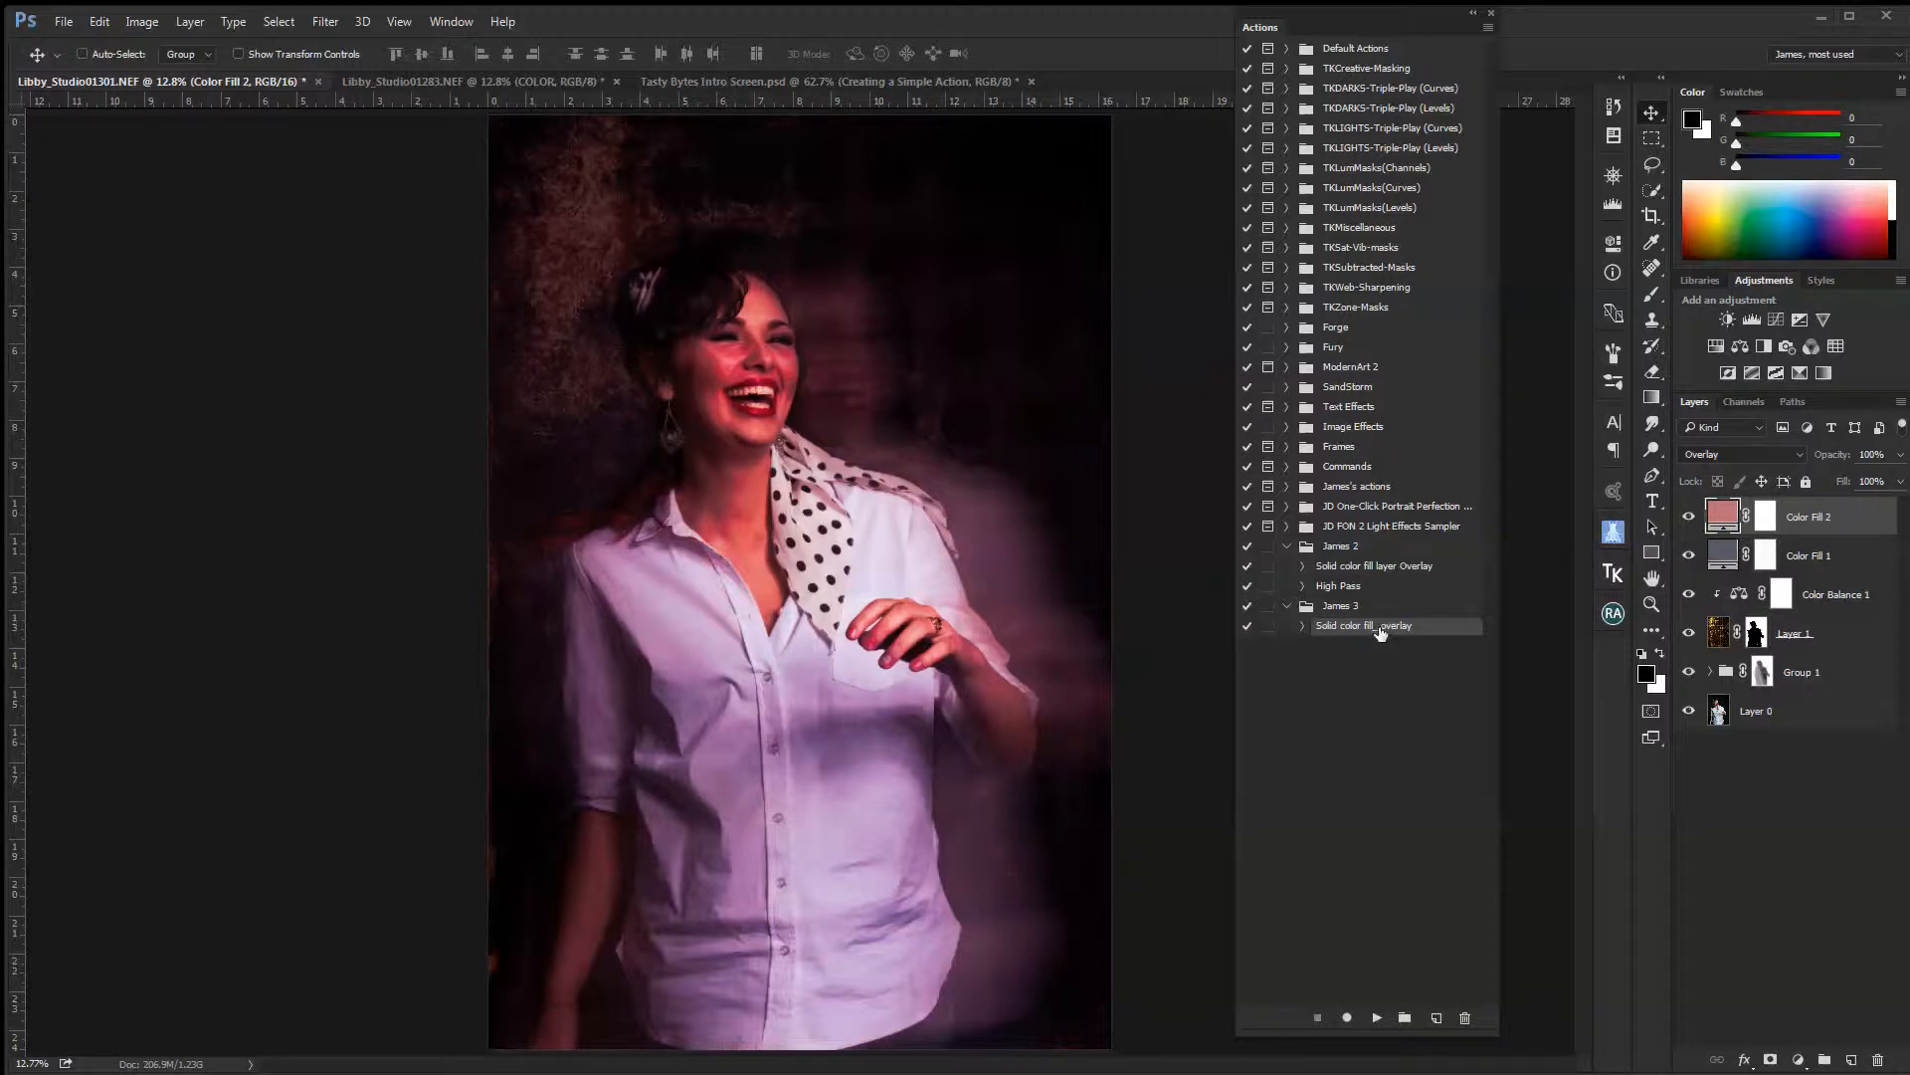
click(1464, 1017)
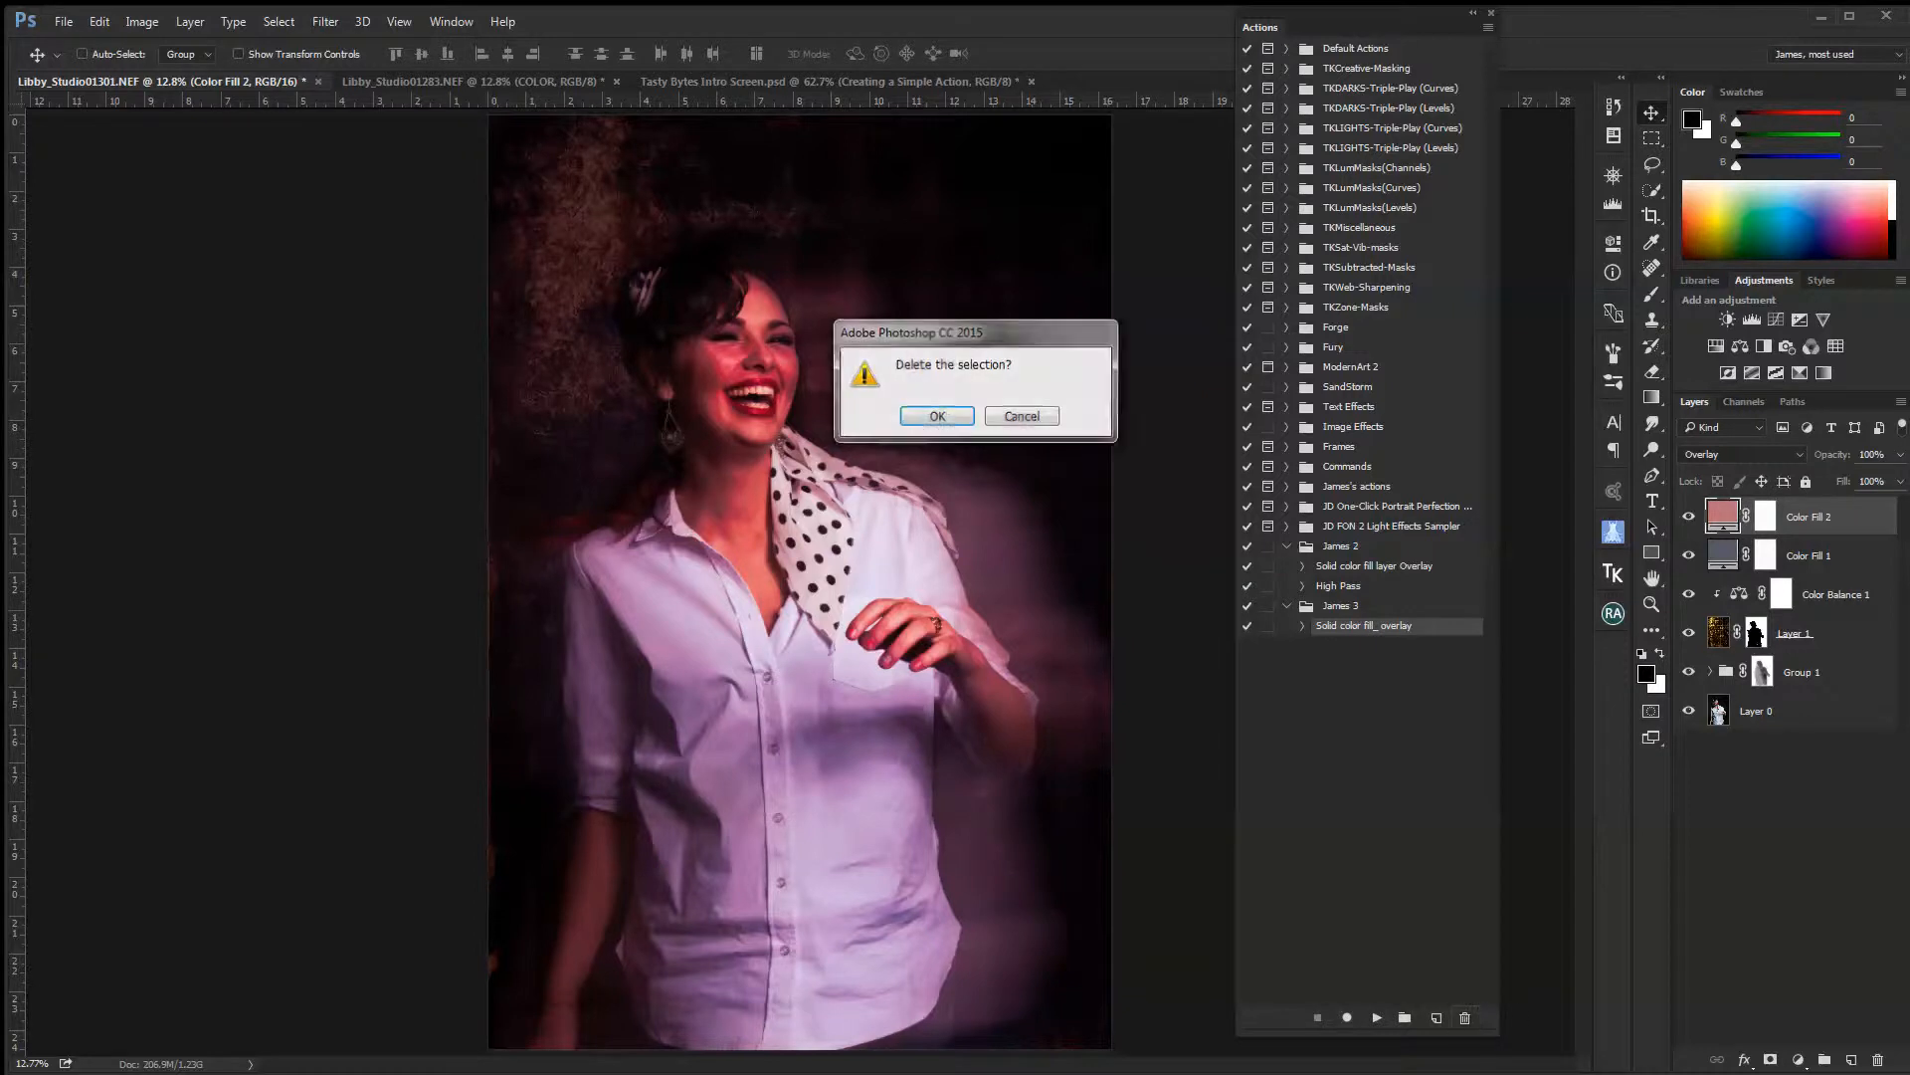
click(940, 418)
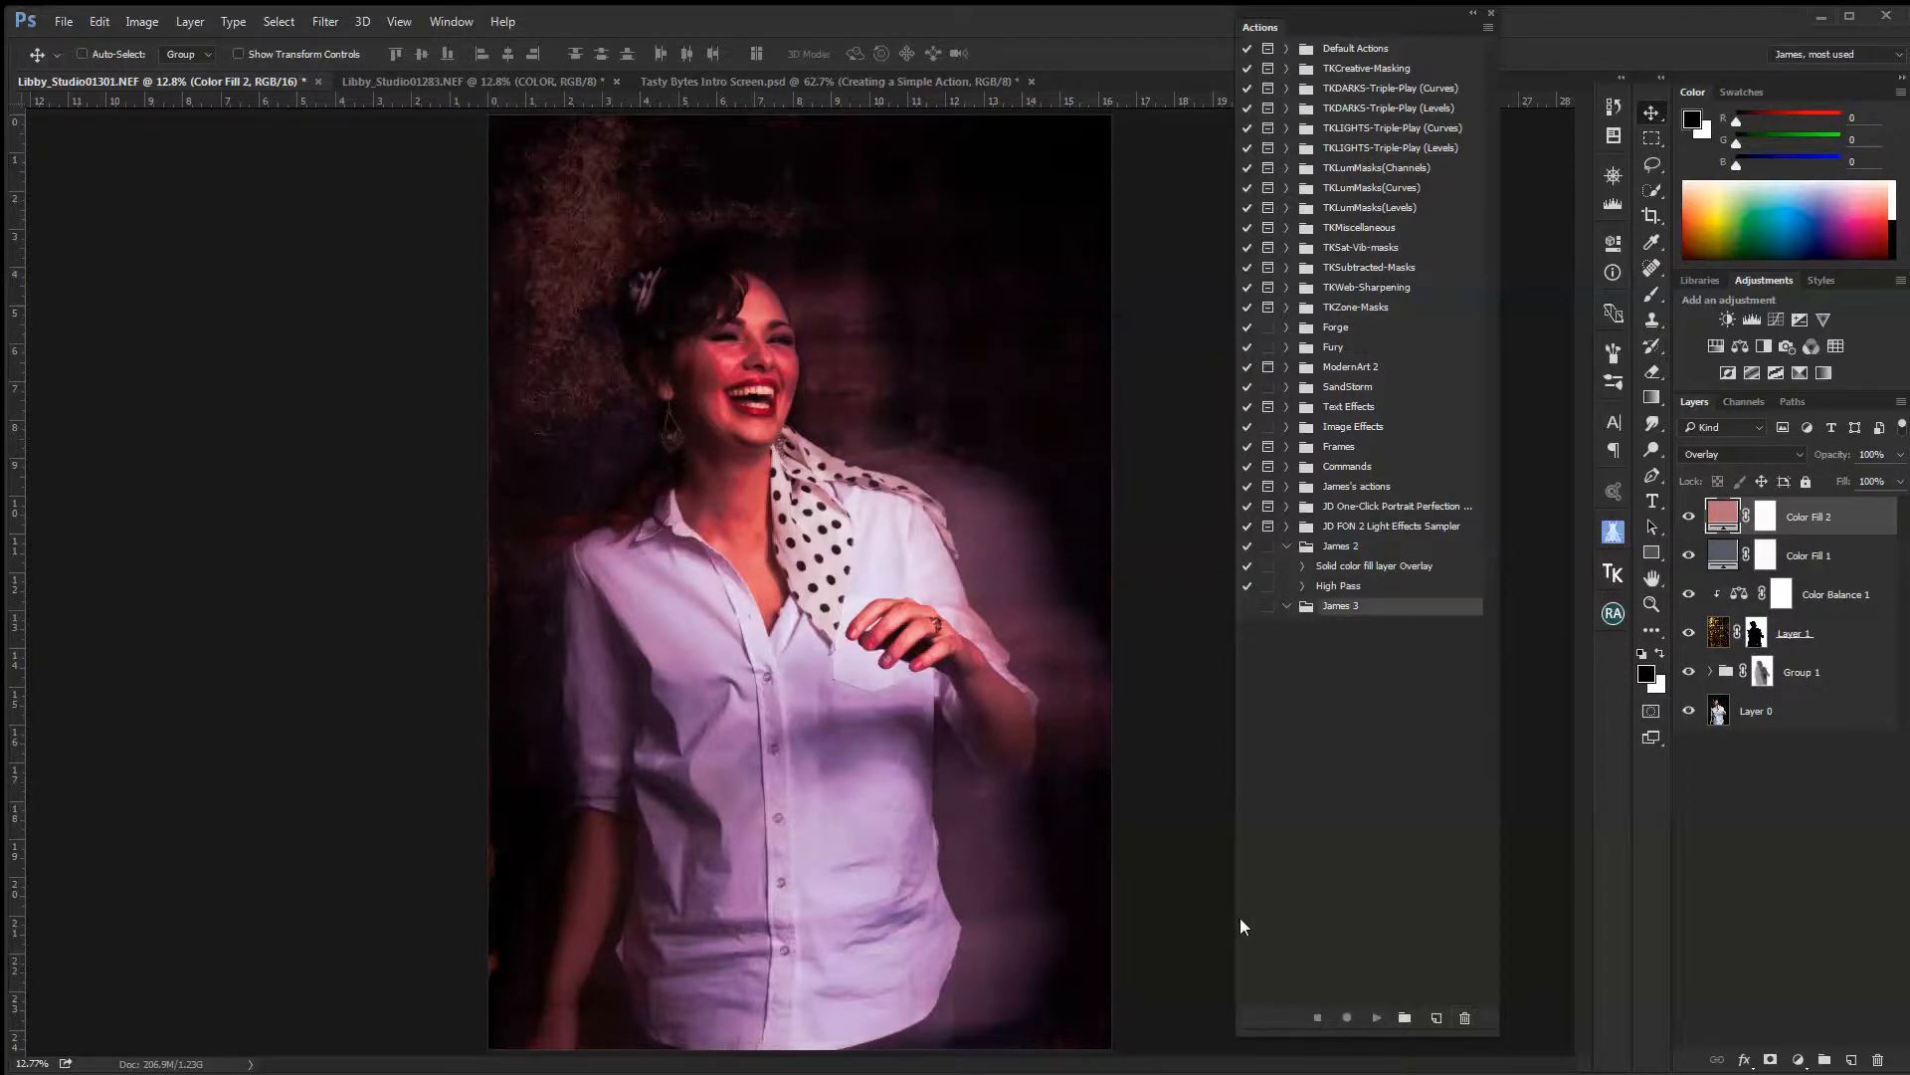